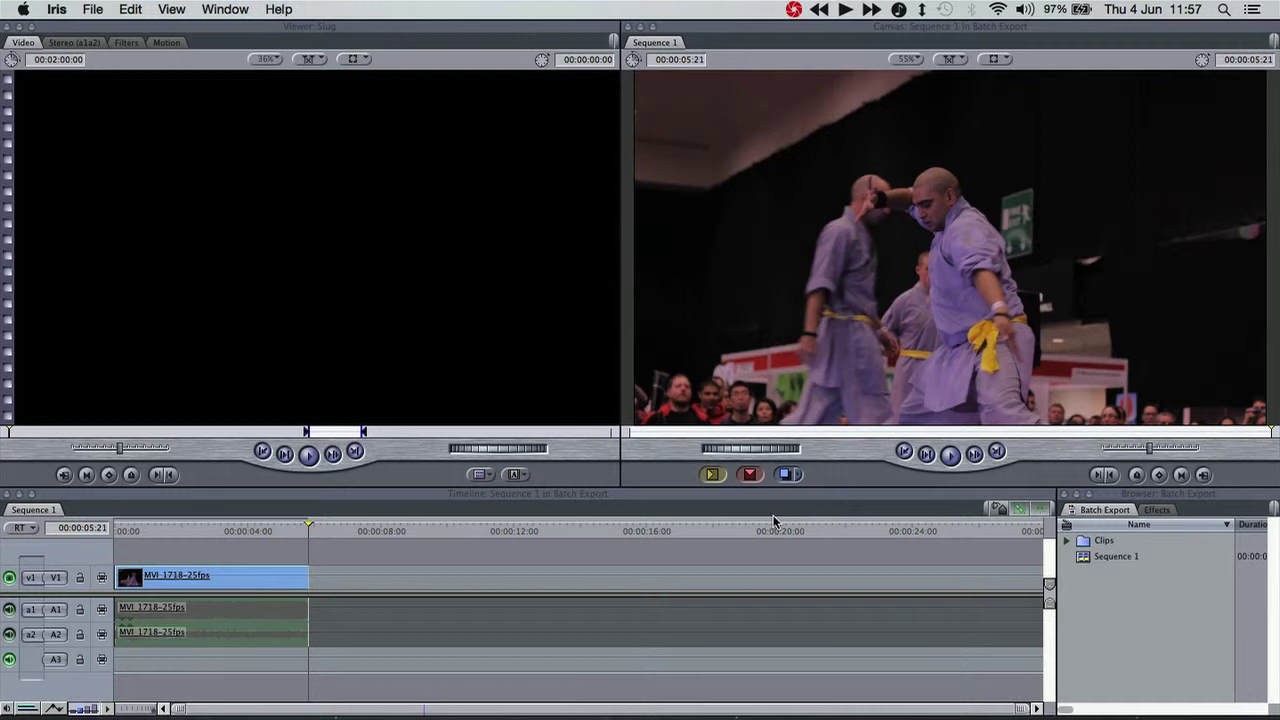
Step: Paste a copy of the clip at about 8 seconds and ripple-delete the gap before it
left_click(250, 532)
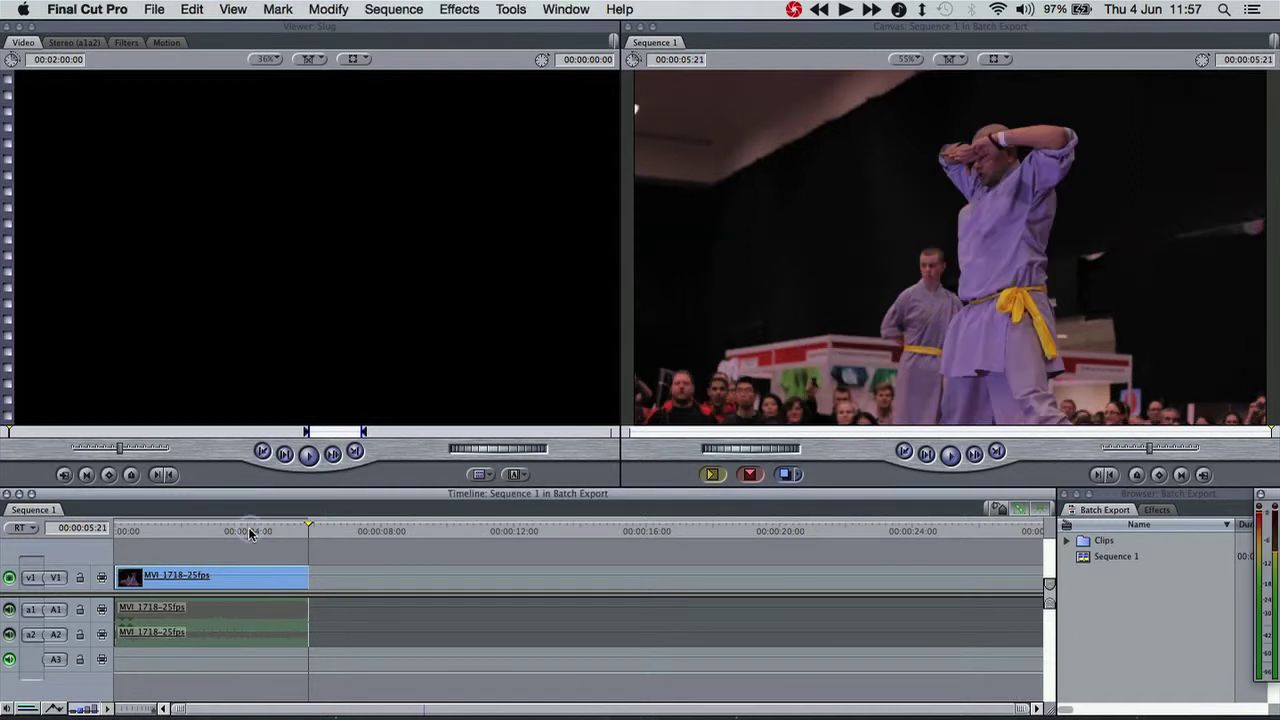
left_click(250, 532)
left_click(274, 579)
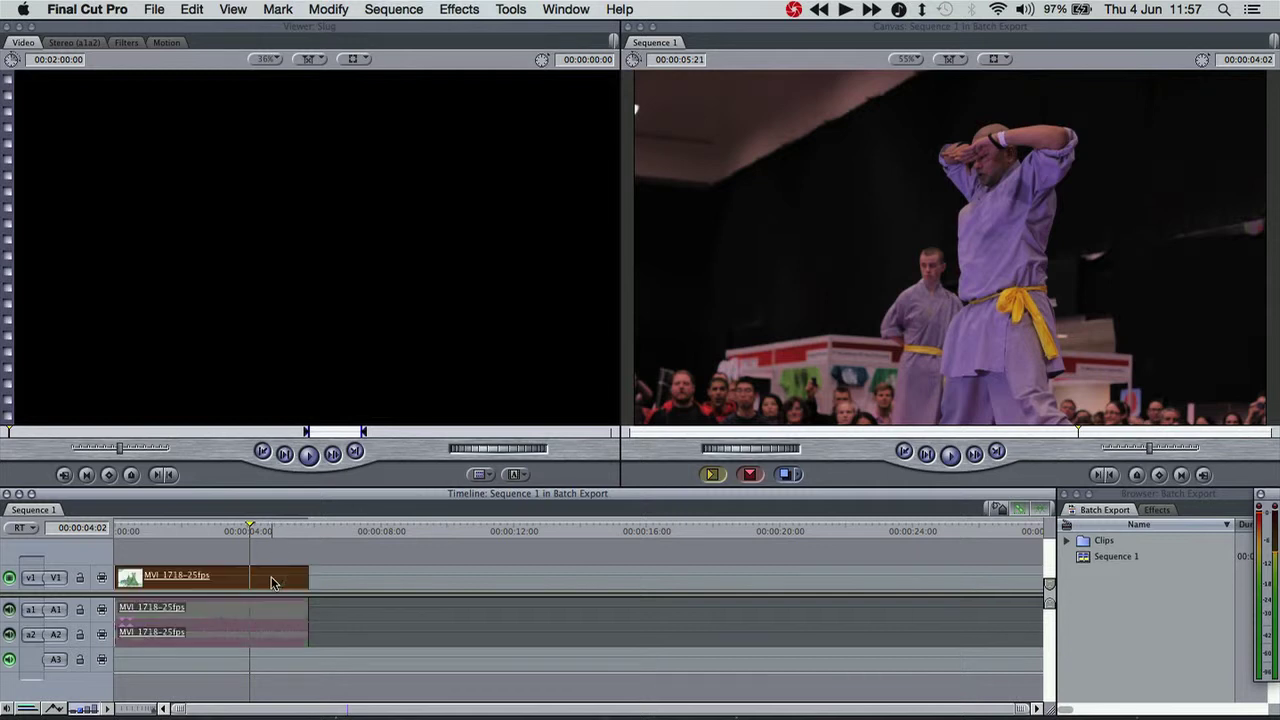
left_click(402, 528)
key("super+v")
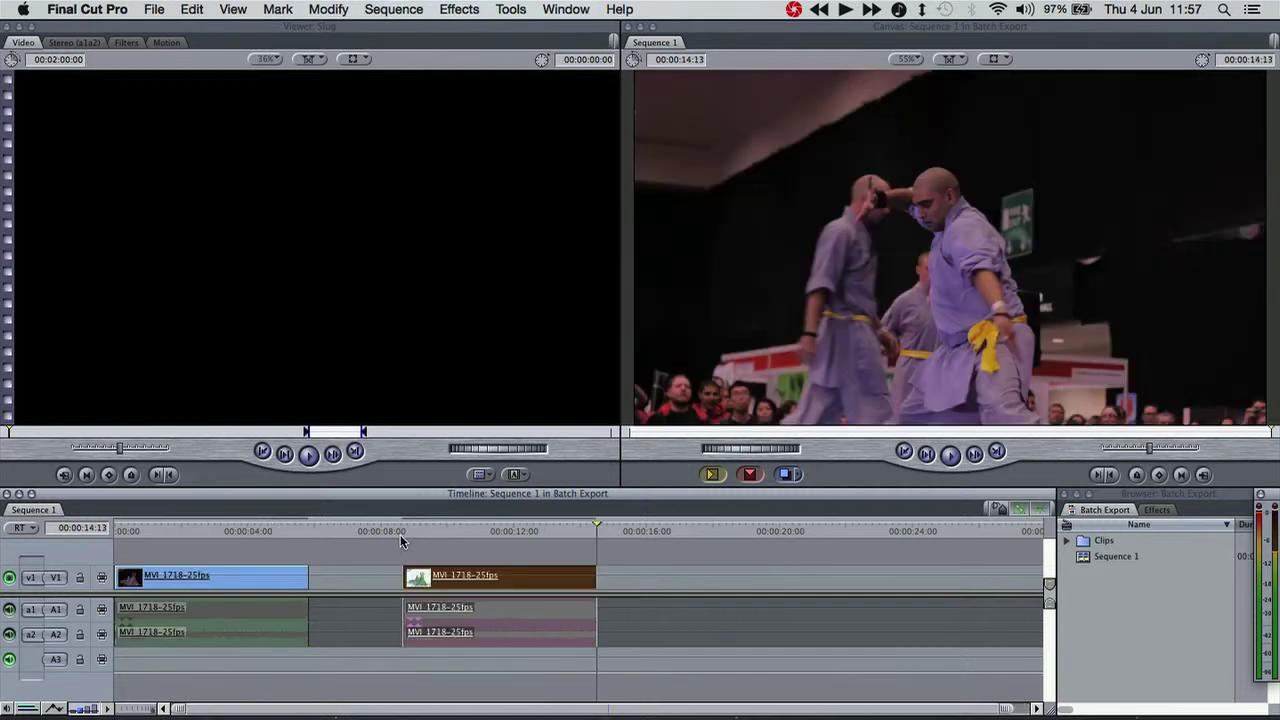
left_click(347, 584)
key("Delete")
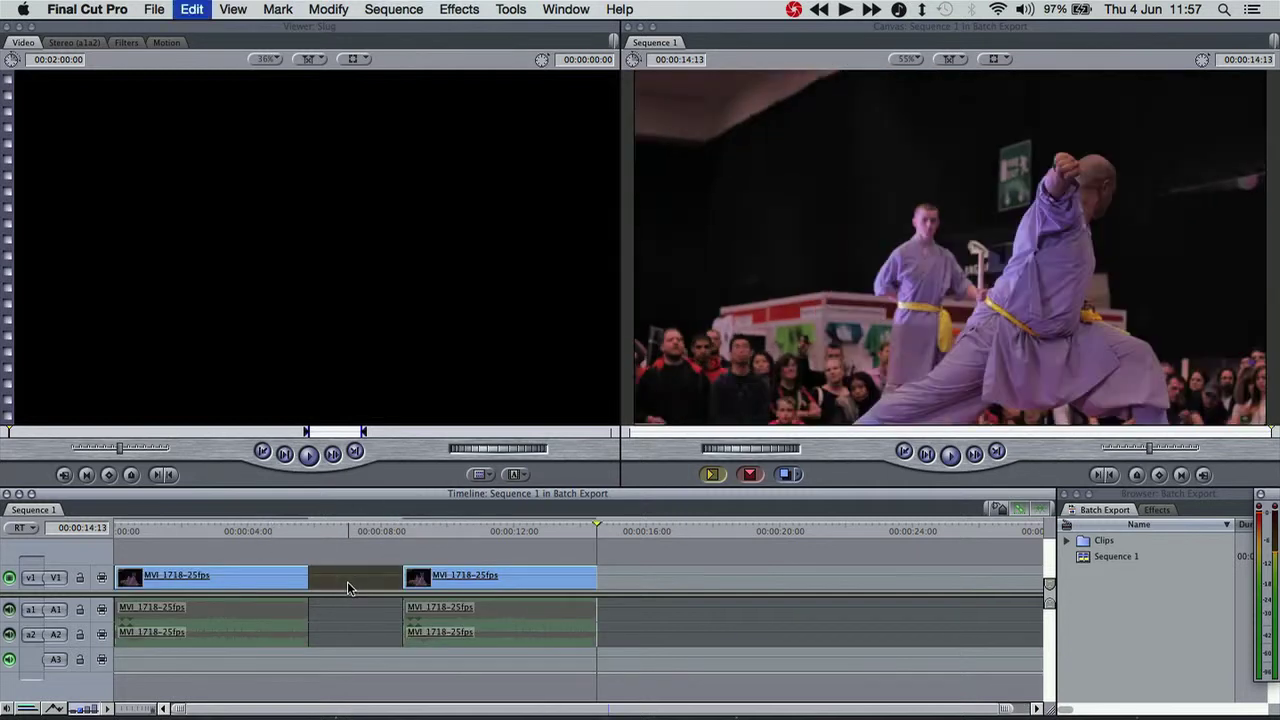
Step: Blade the copied clip at three points along its length
key("b")
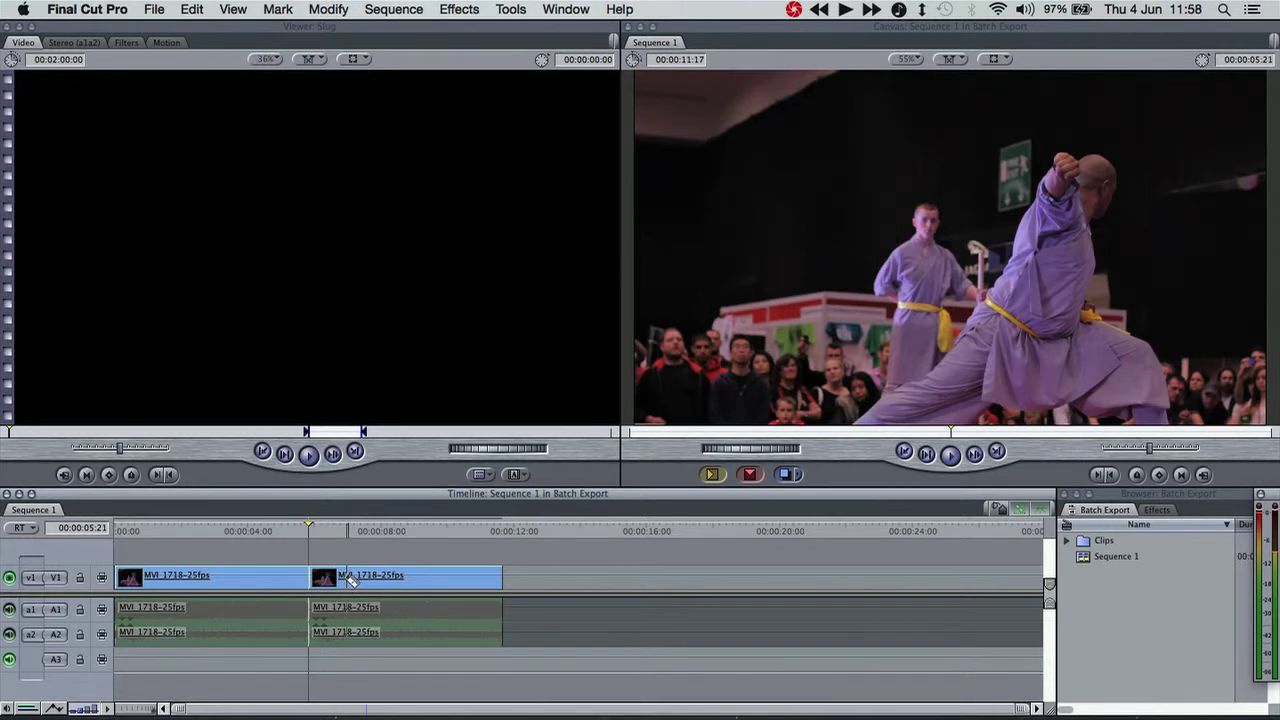
left_click(346, 577)
left_click(391, 584)
left_click(446, 584)
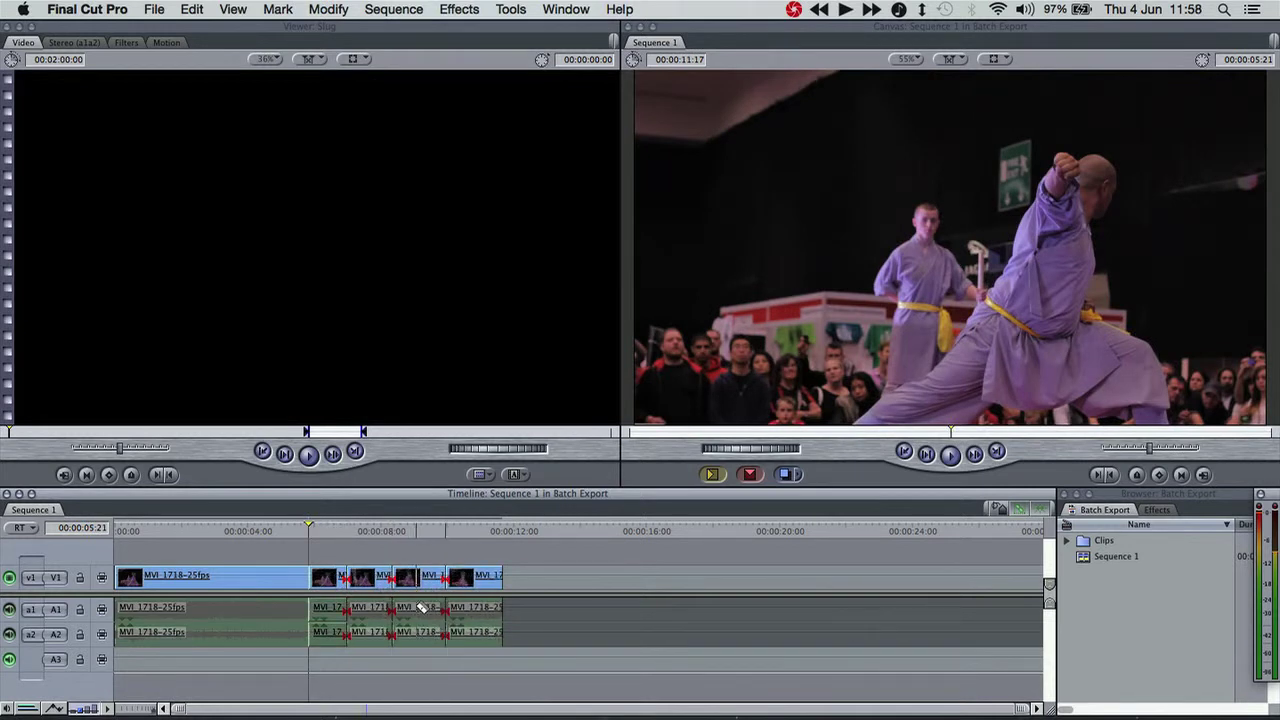
key("a")
Step: Delete the first cut-out section and the copy's last section, then close the remaining gap
left_click(377, 586)
key("Delete")
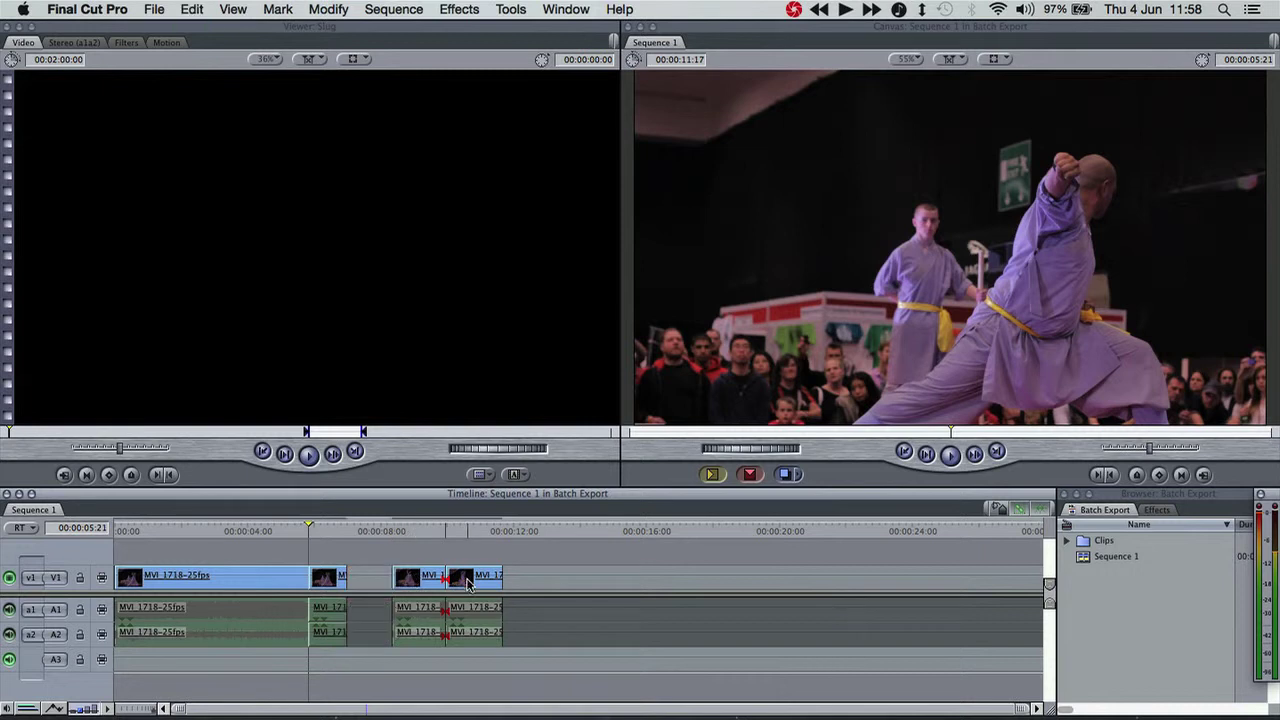
left_click(466, 584)
key("Delete")
left_click(370, 580)
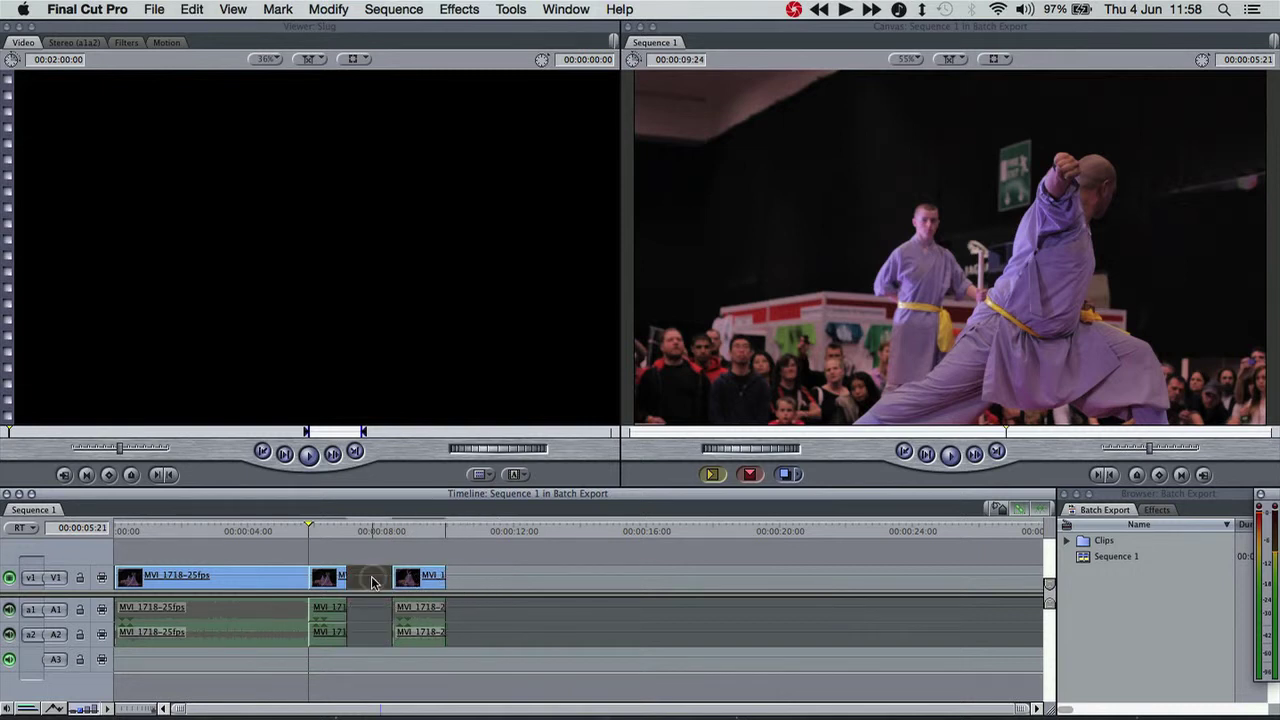
key("Delete")
Step: Review the edit, then move to the first clip's last frame
left_click_drag(192, 526, 400, 566)
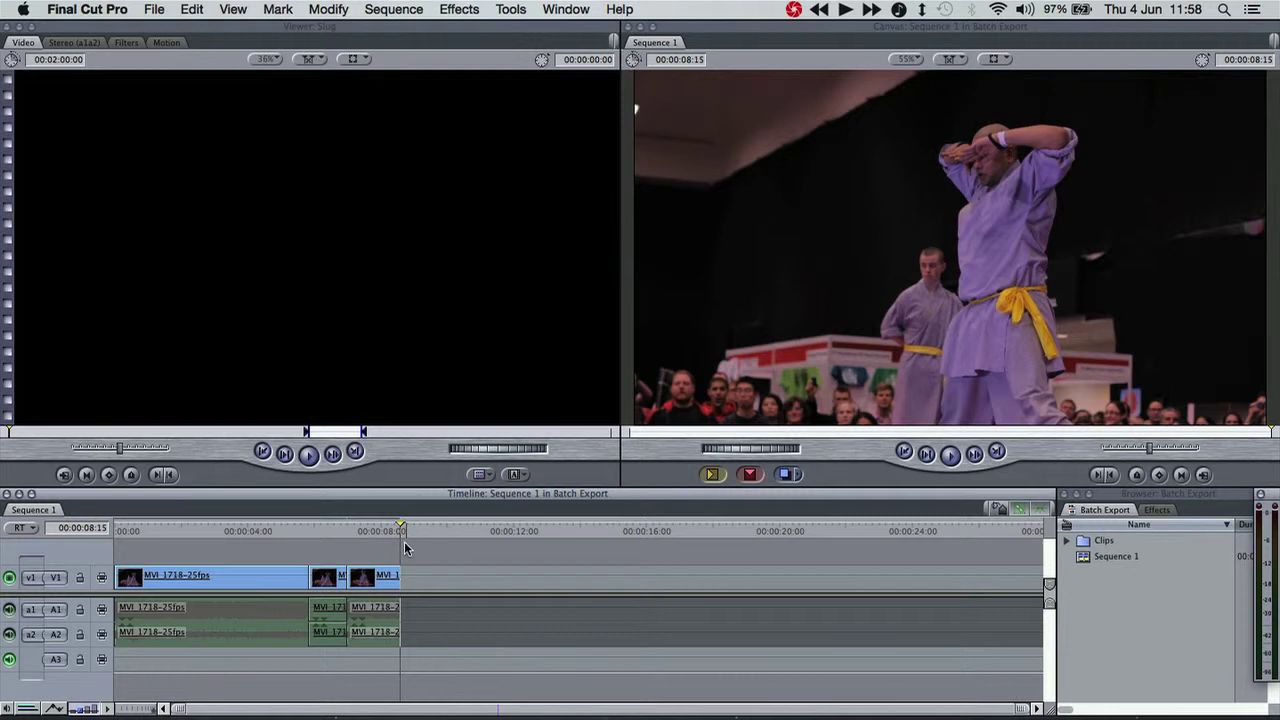
left_click_drag(398, 528, 116, 528)
left_click(141, 588)
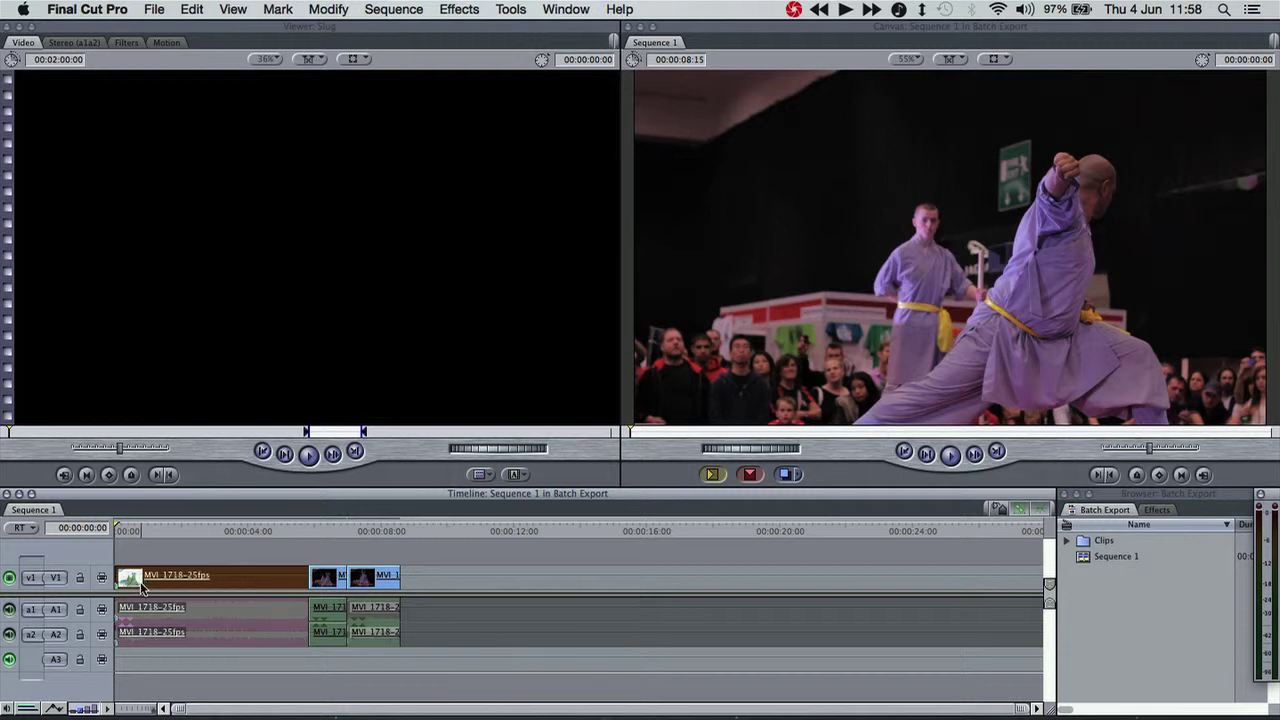
key("Down")
key("Left")
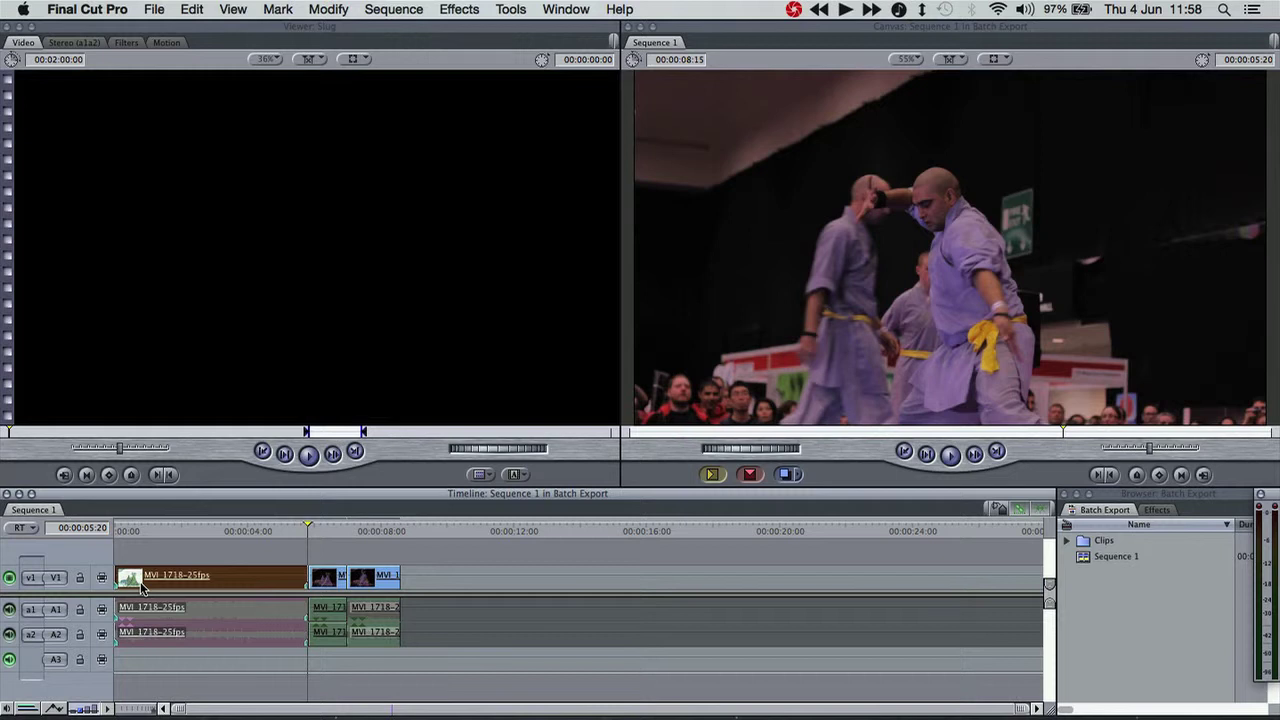
Step: Step through the second and third clips' first and last frames
left_click(325, 580)
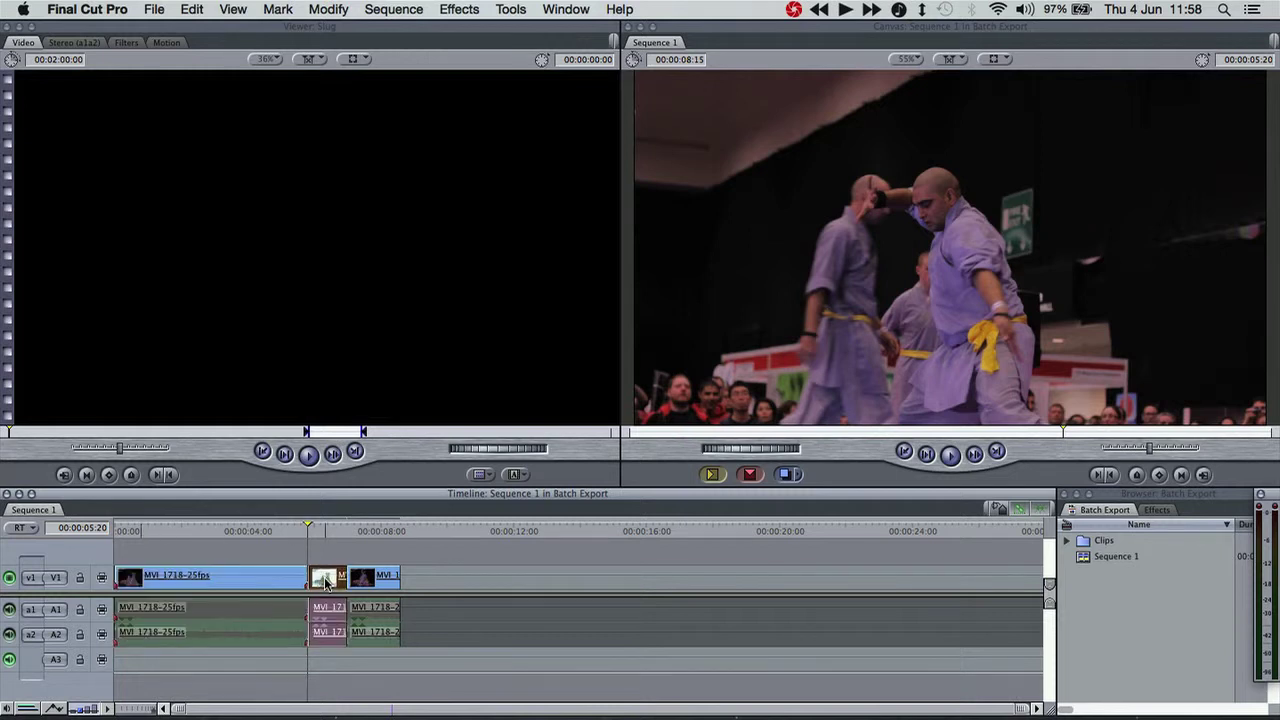
key("Right")
key("space")
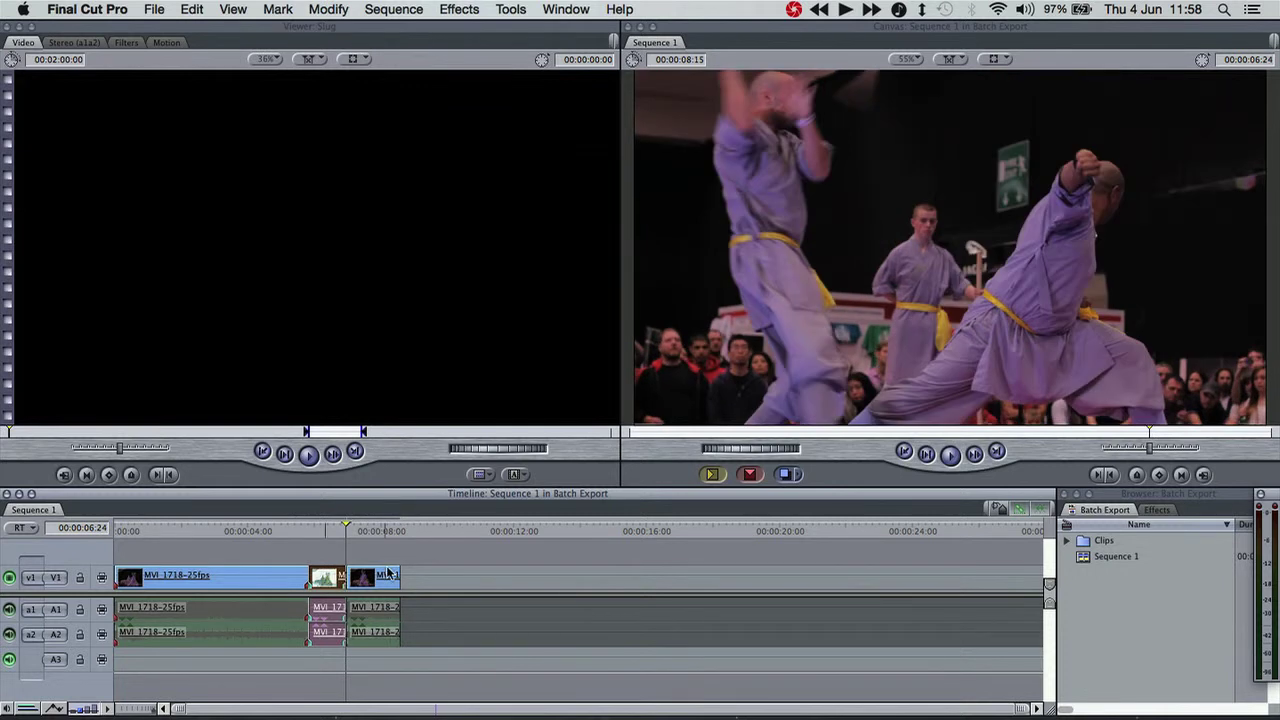
left_click(390, 575)
key("Right")
key("Down")
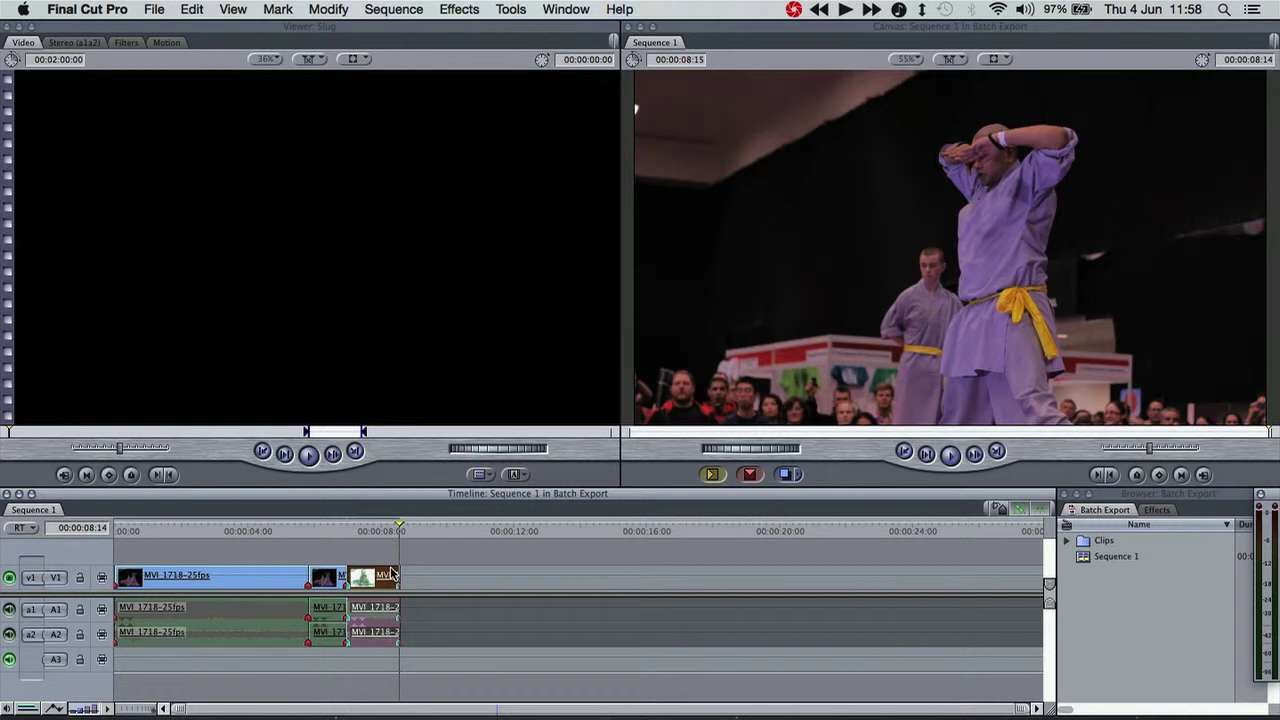
left_click(446, 570)
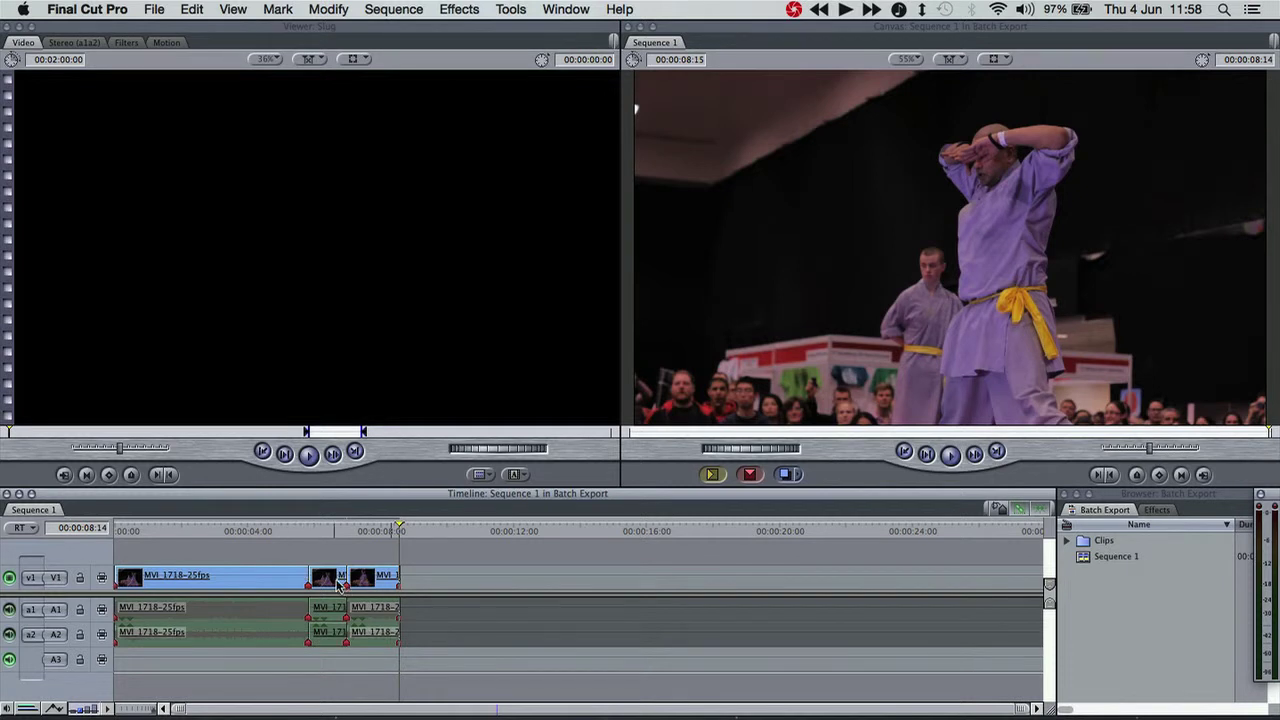
Step: Create a new browser bin named 'Batch 1', then select all timeline clips
left_click(1101, 602)
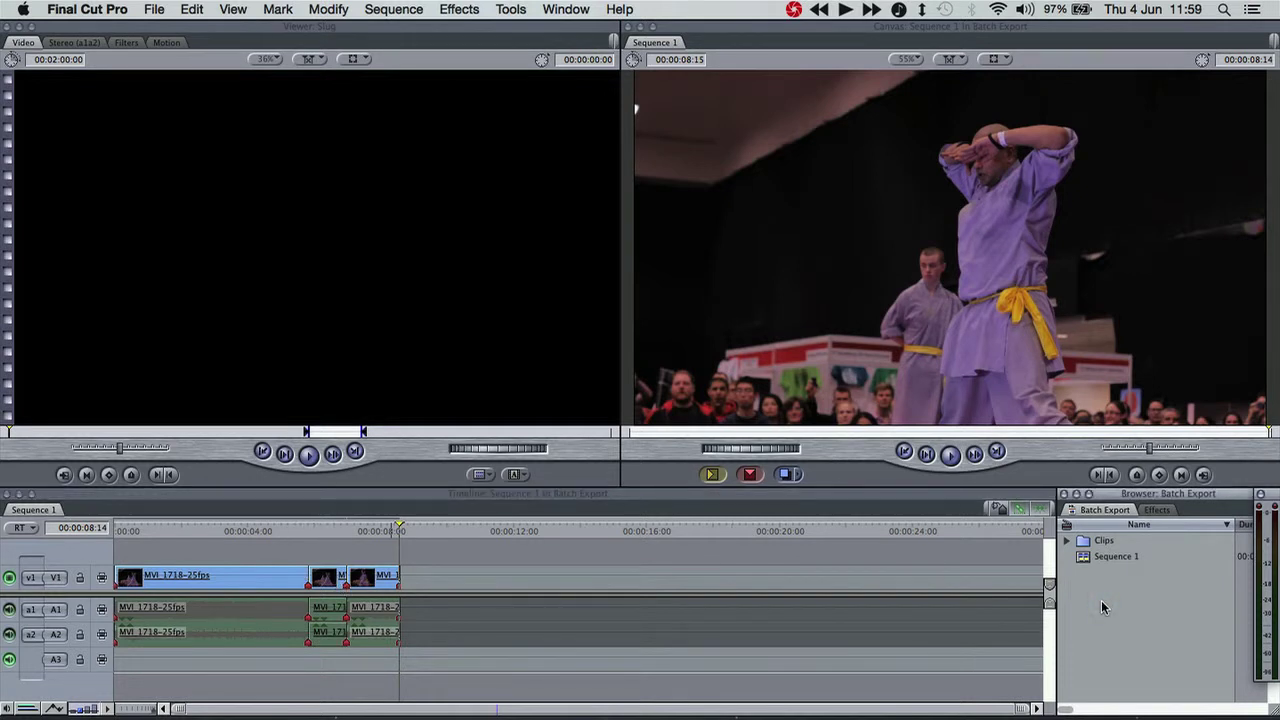
right_click(1124, 562)
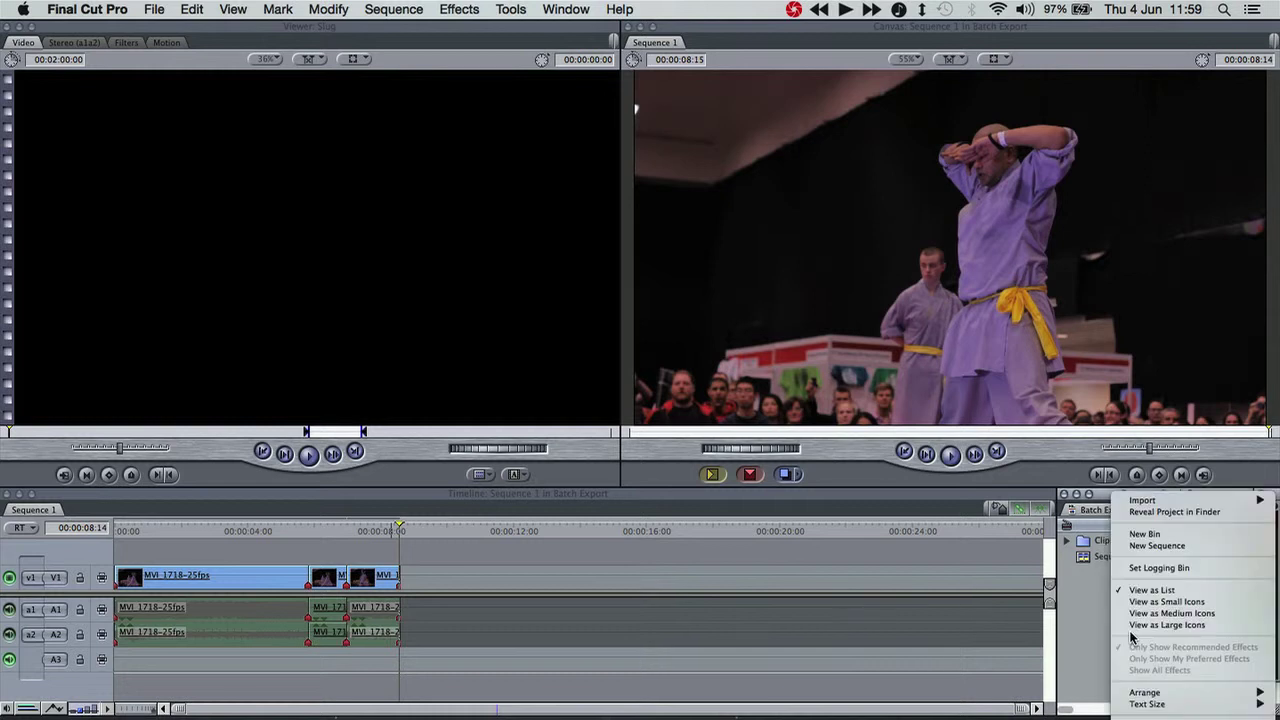
left_click(1145, 536)
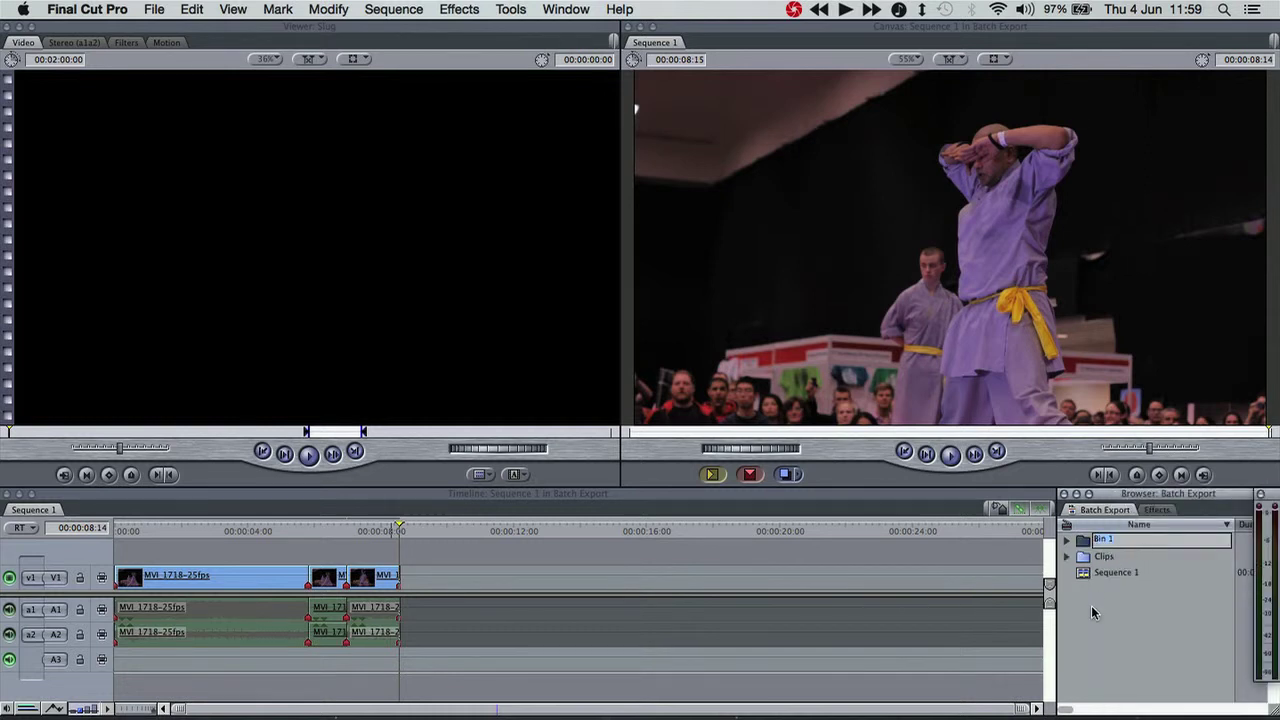
type("Batch 1")
key("Return")
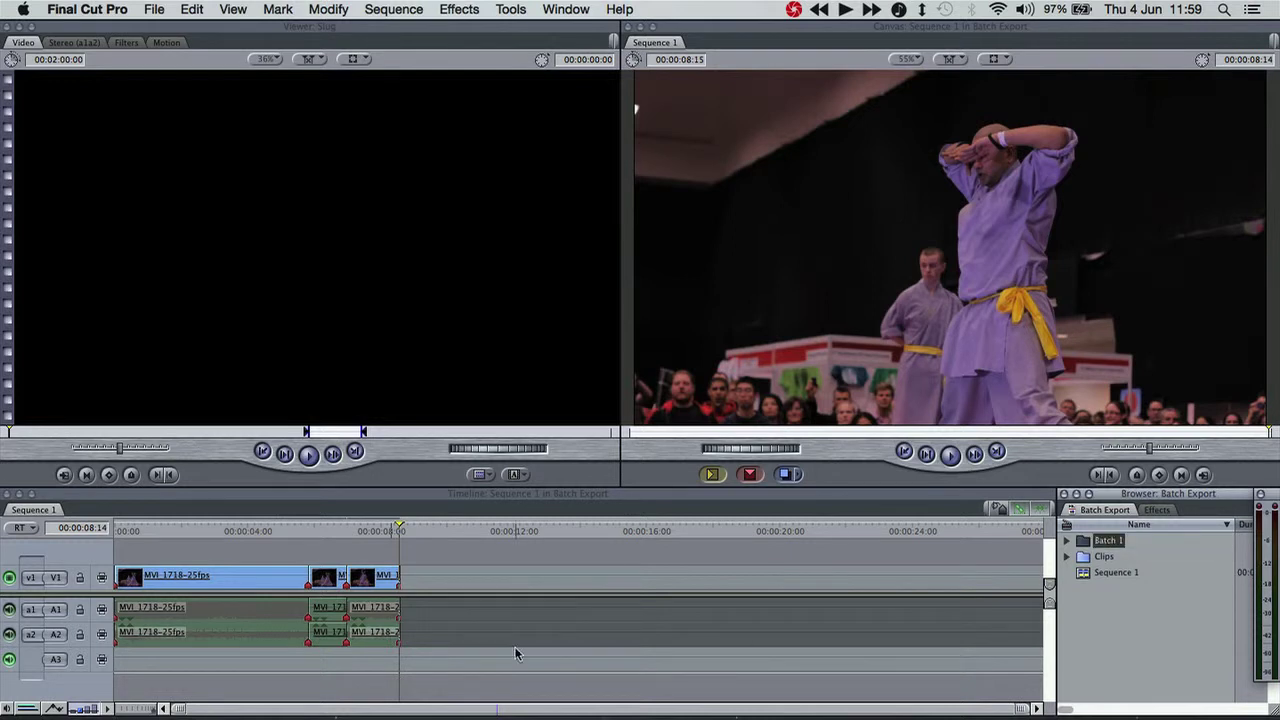
left_click(535, 577)
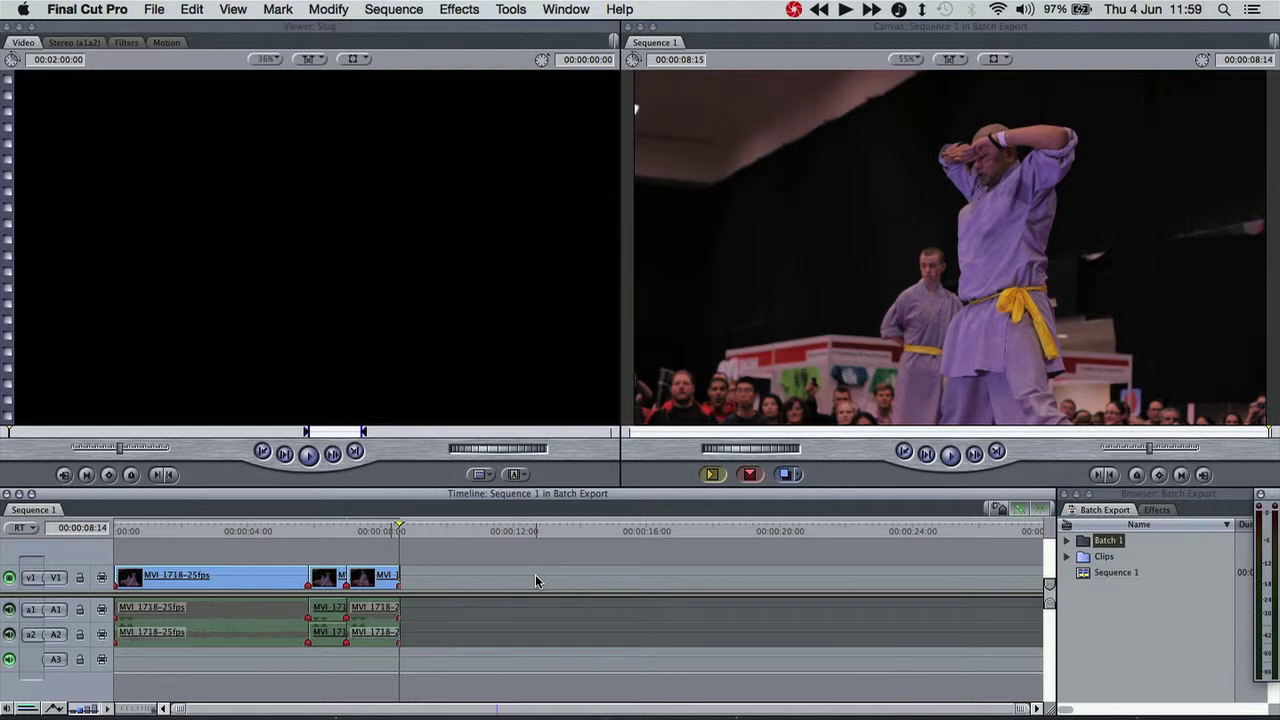
key("super+a")
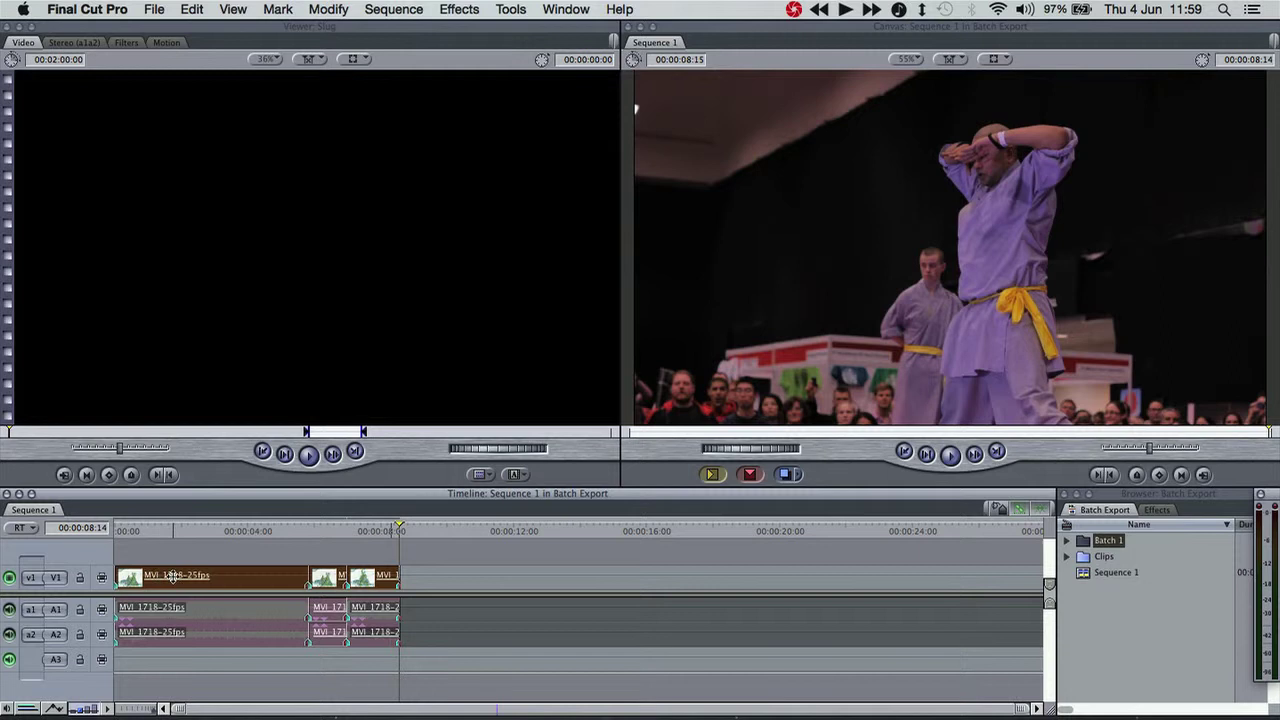
Step: Move the three timeline clips into Batch 1 and show the first clip's markers with In/Out columns
left_click_drag(180, 575, 1085, 543)
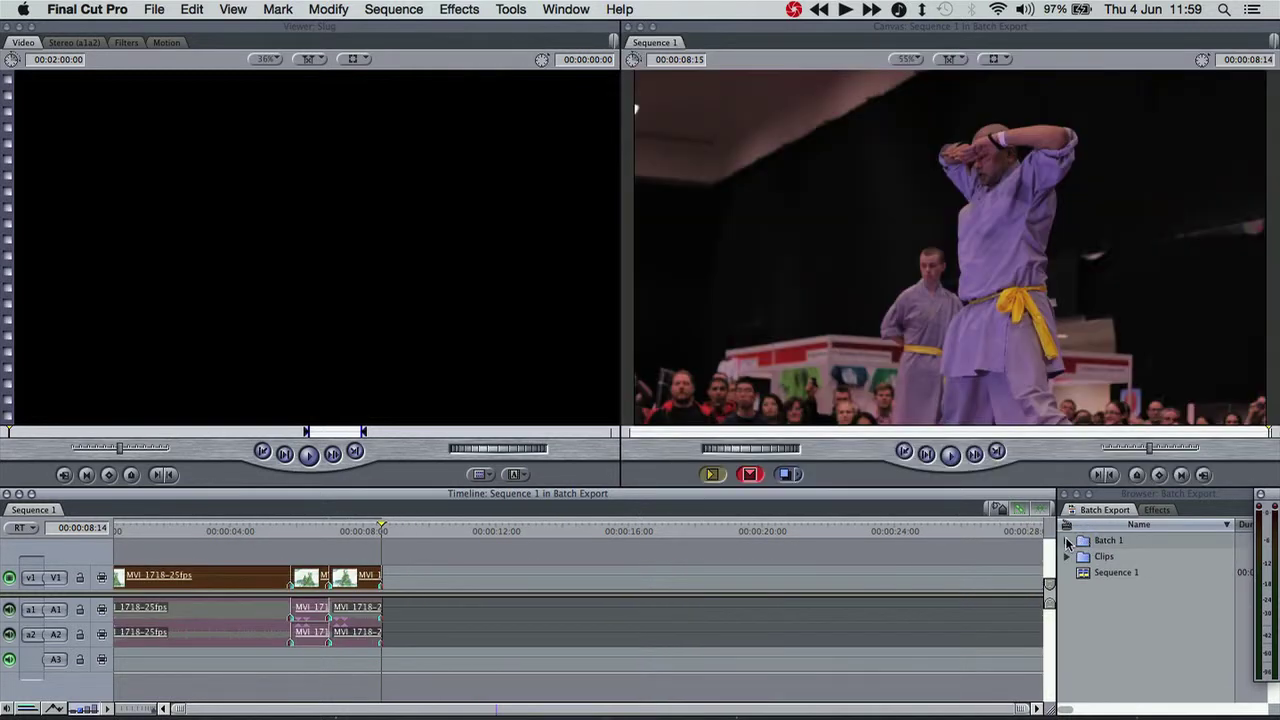
left_click(1066, 541)
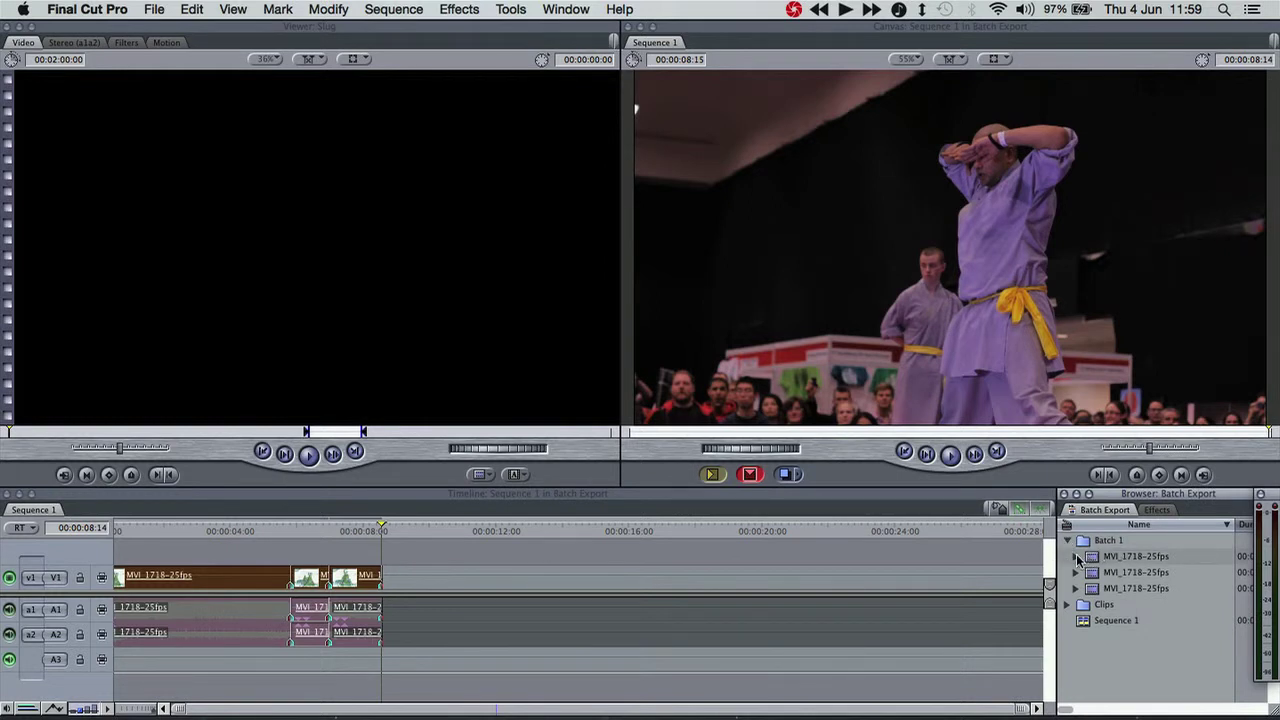
left_click(1077, 558)
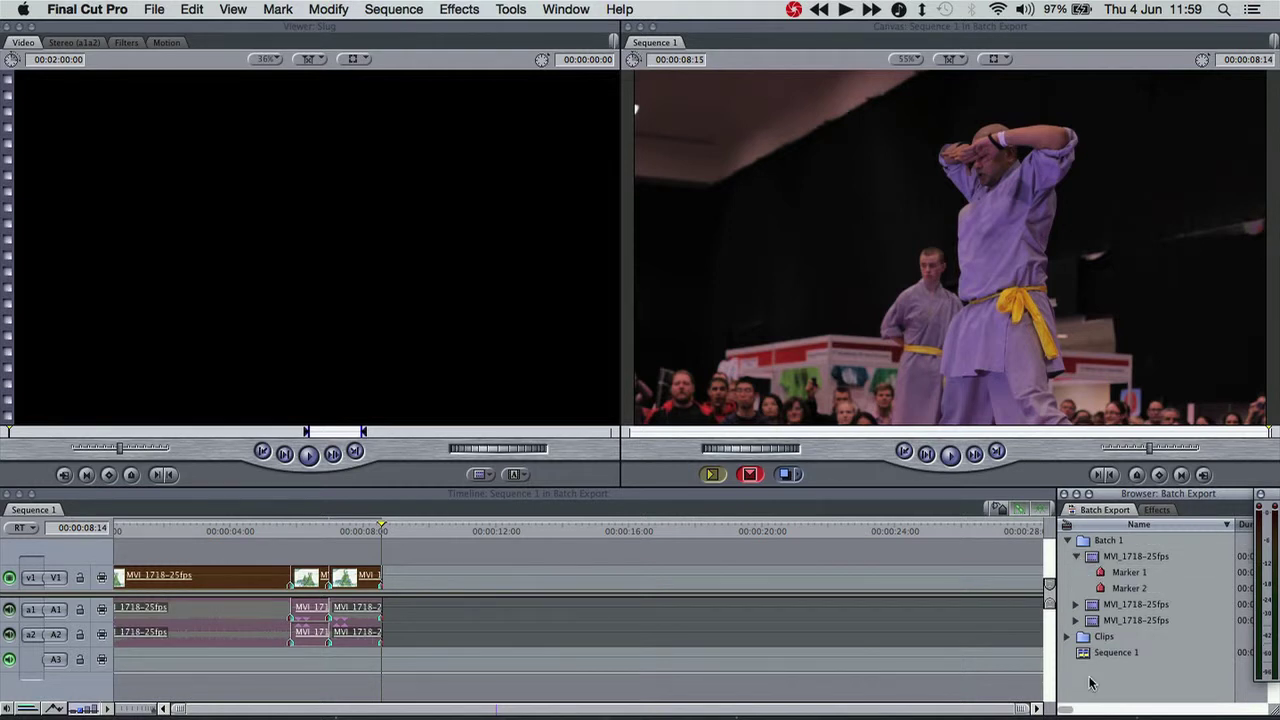
left_click(1107, 573)
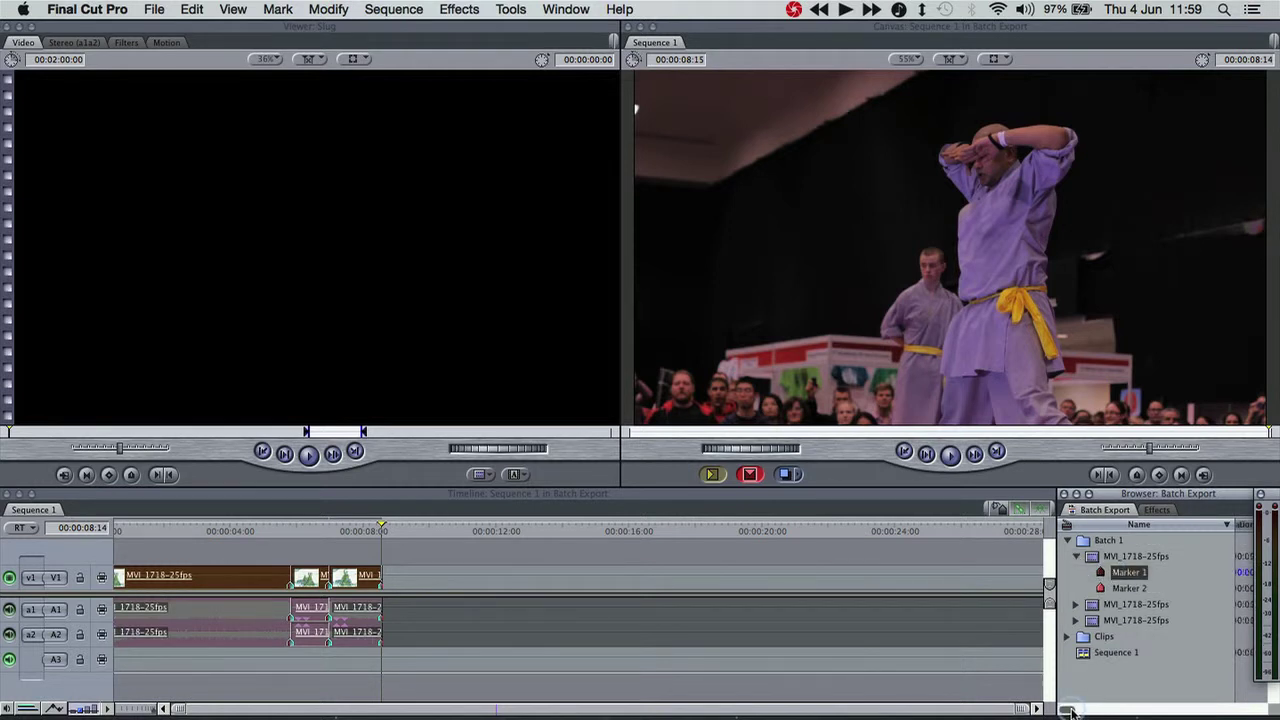
left_click_drag(1055, 605, 400, 657)
left_click_drag(651, 710, 634, 710)
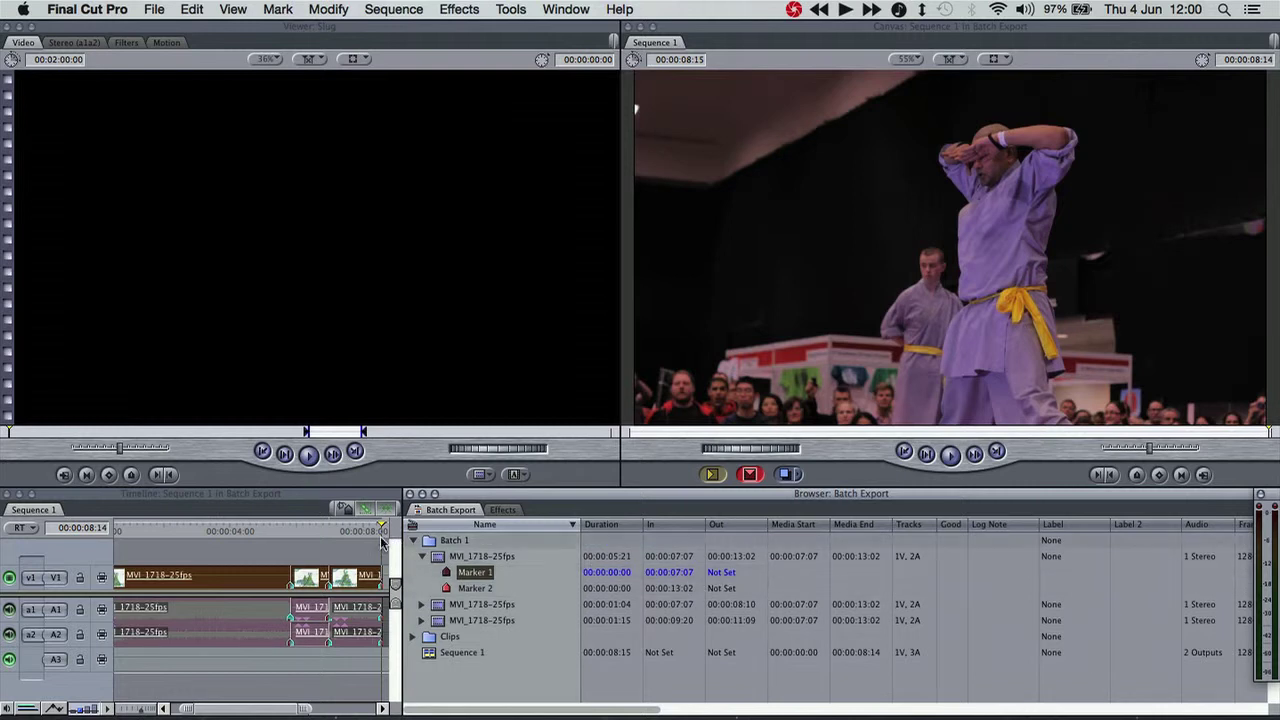
Step: Narrow the browser again and collapse the Batch 1 bin, leaving it selected
left_click_drag(401, 540, 1057, 540)
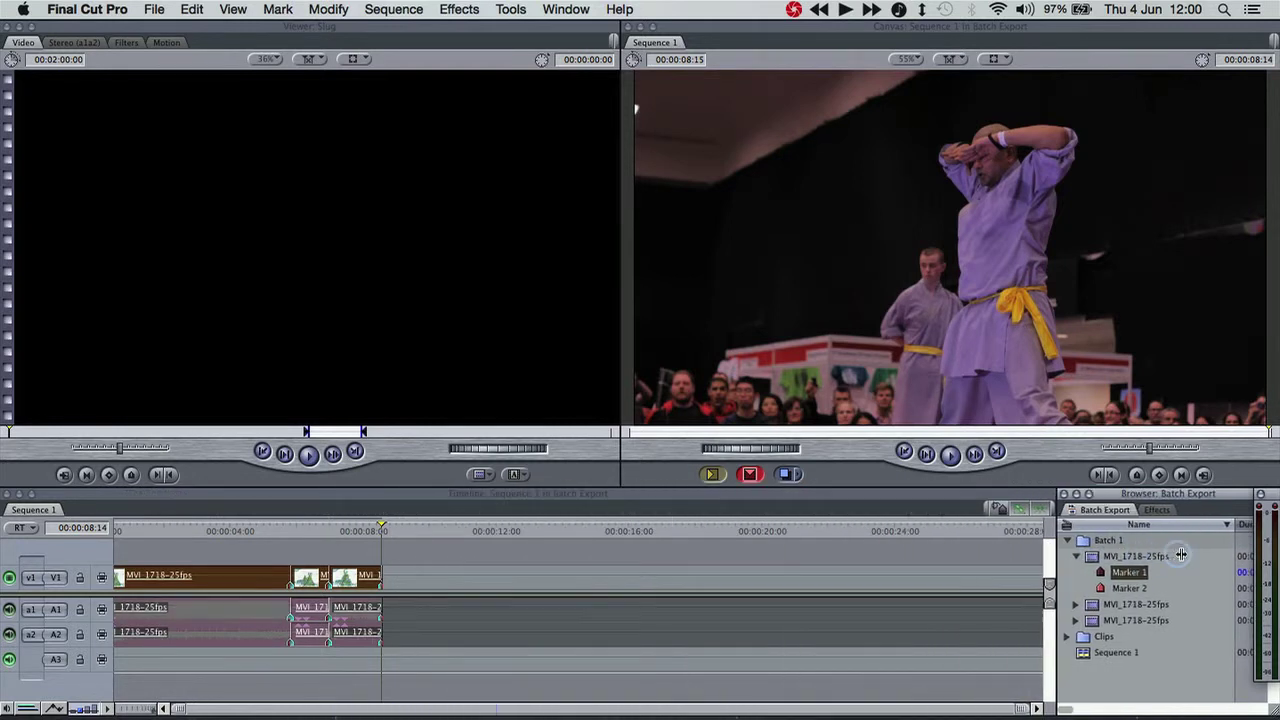
left_click(1068, 541)
left_click(1089, 544)
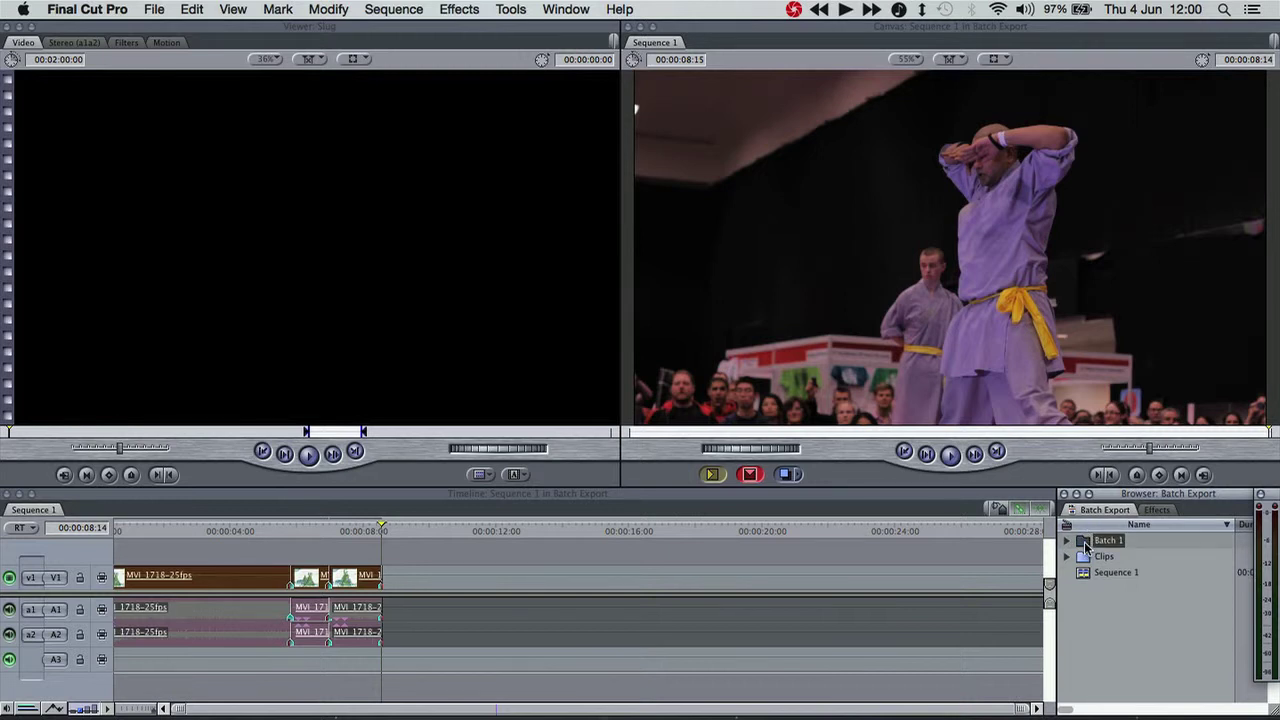
Step: Add the Batch 1 bin to the Export Queue with Batch Export
right_click(1086, 544)
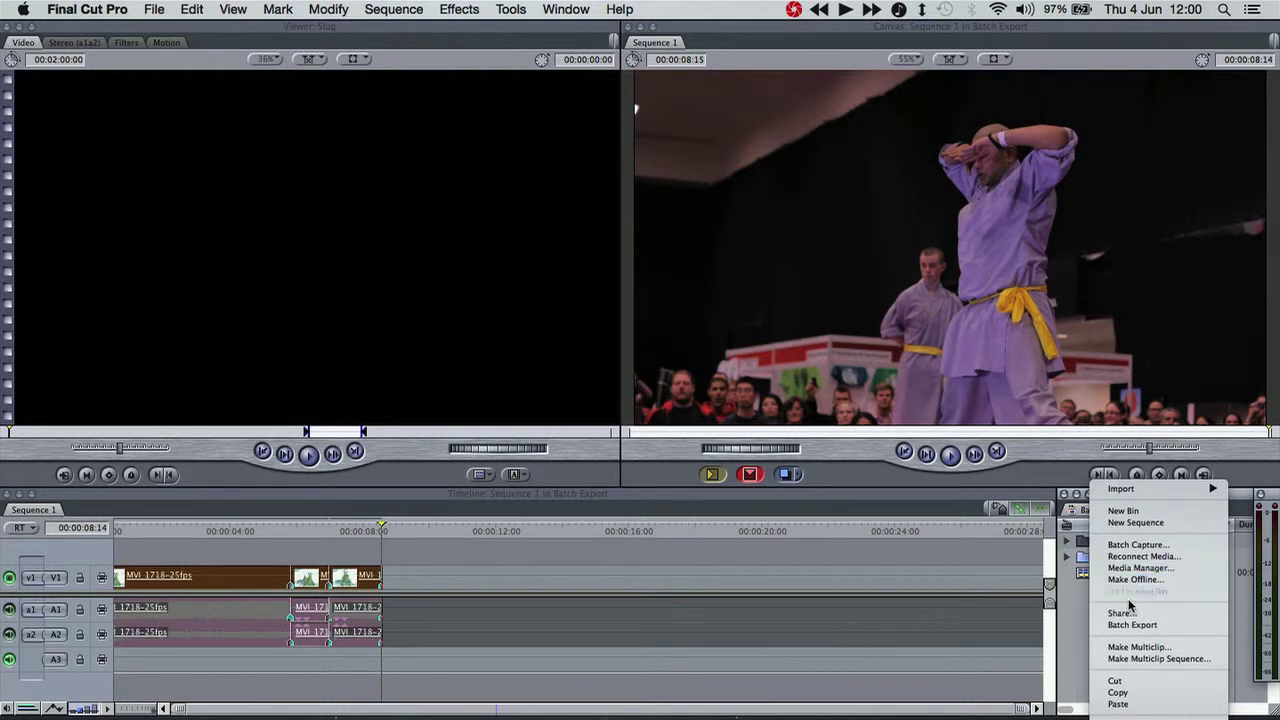
left_click(1148, 625)
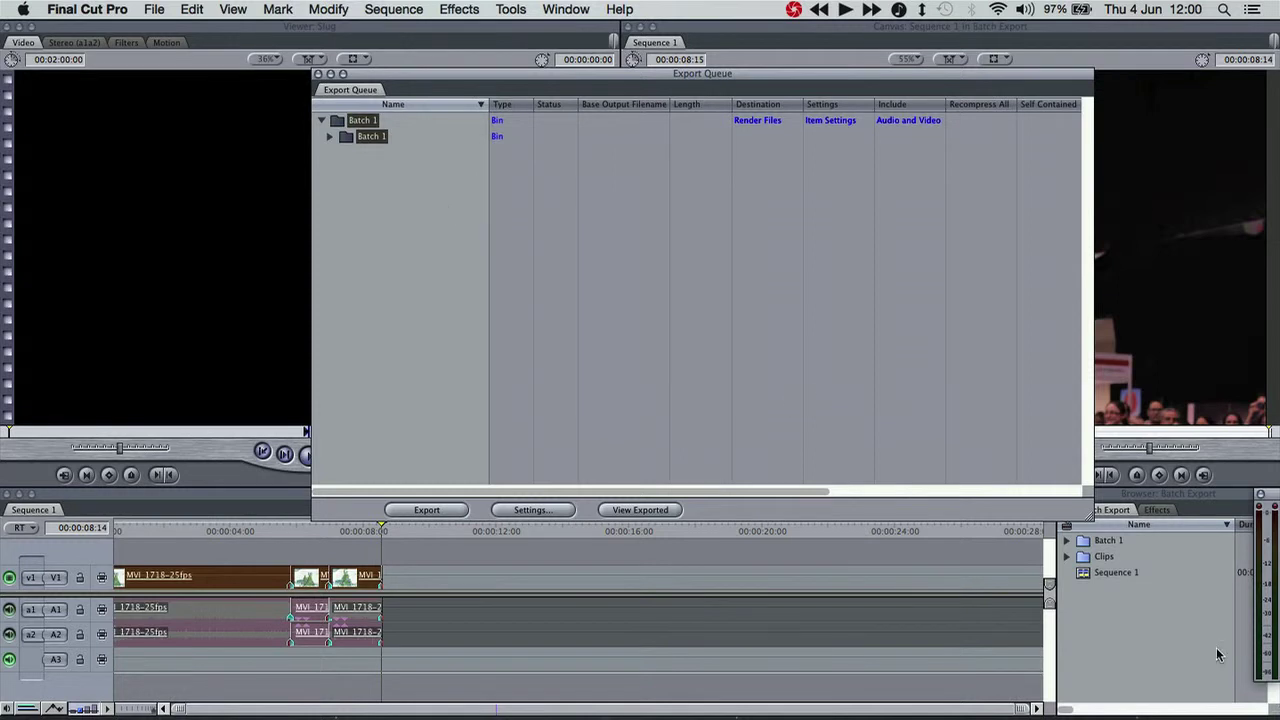
left_click(1112, 547)
left_click_drag(1112, 547, 633, 455)
left_click(399, 213)
left_click_drag(355, 126, 358, 124)
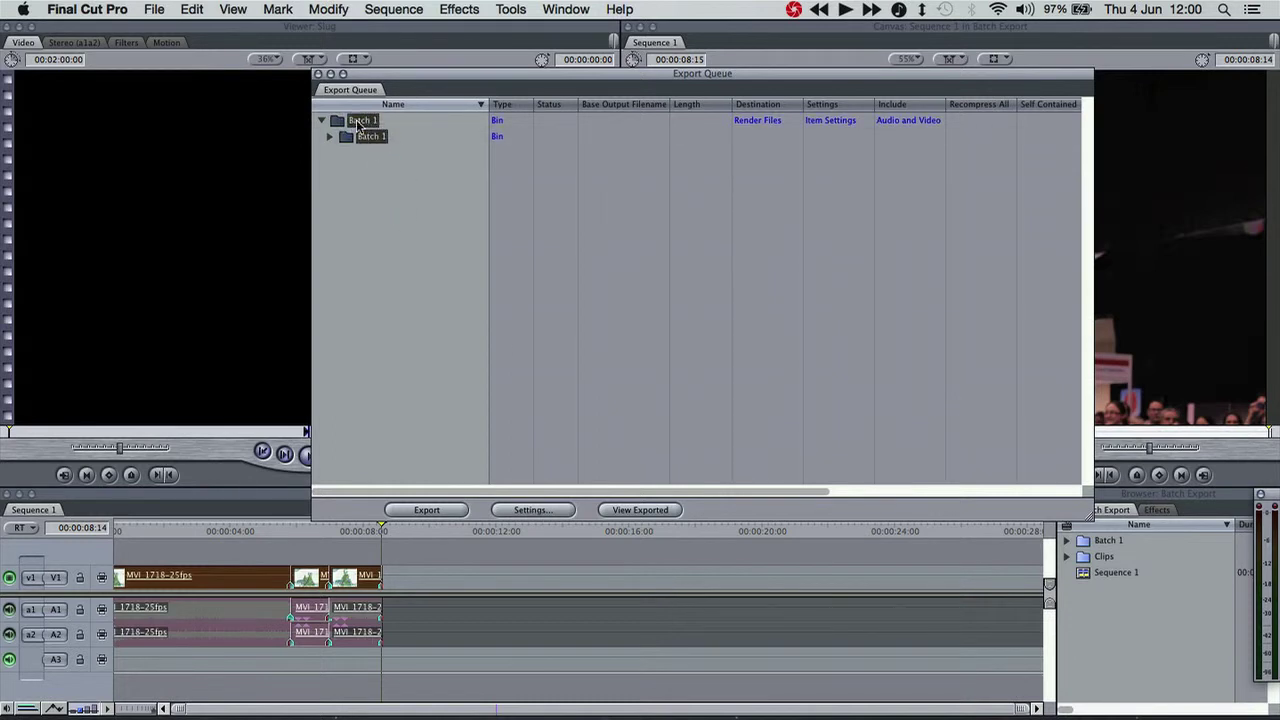
Step: Set the Batch 1 export destination to the Desktop
left_click(556, 512)
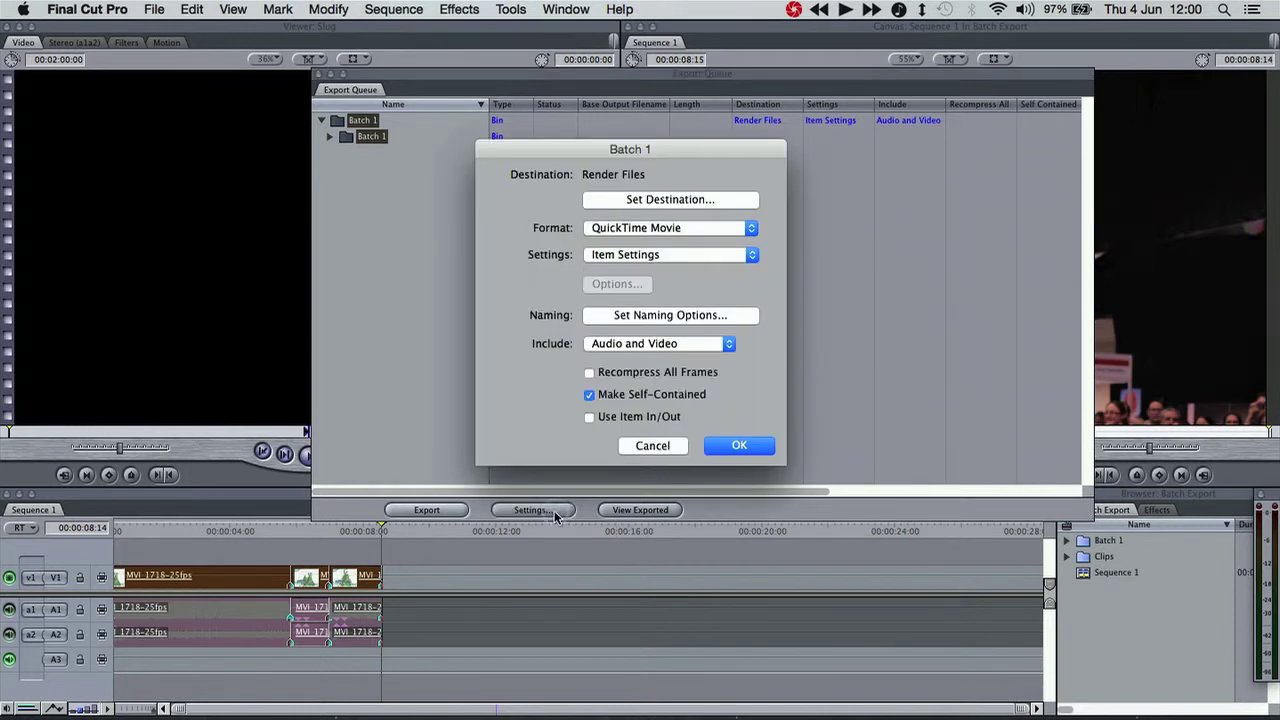
left_click(662, 200)
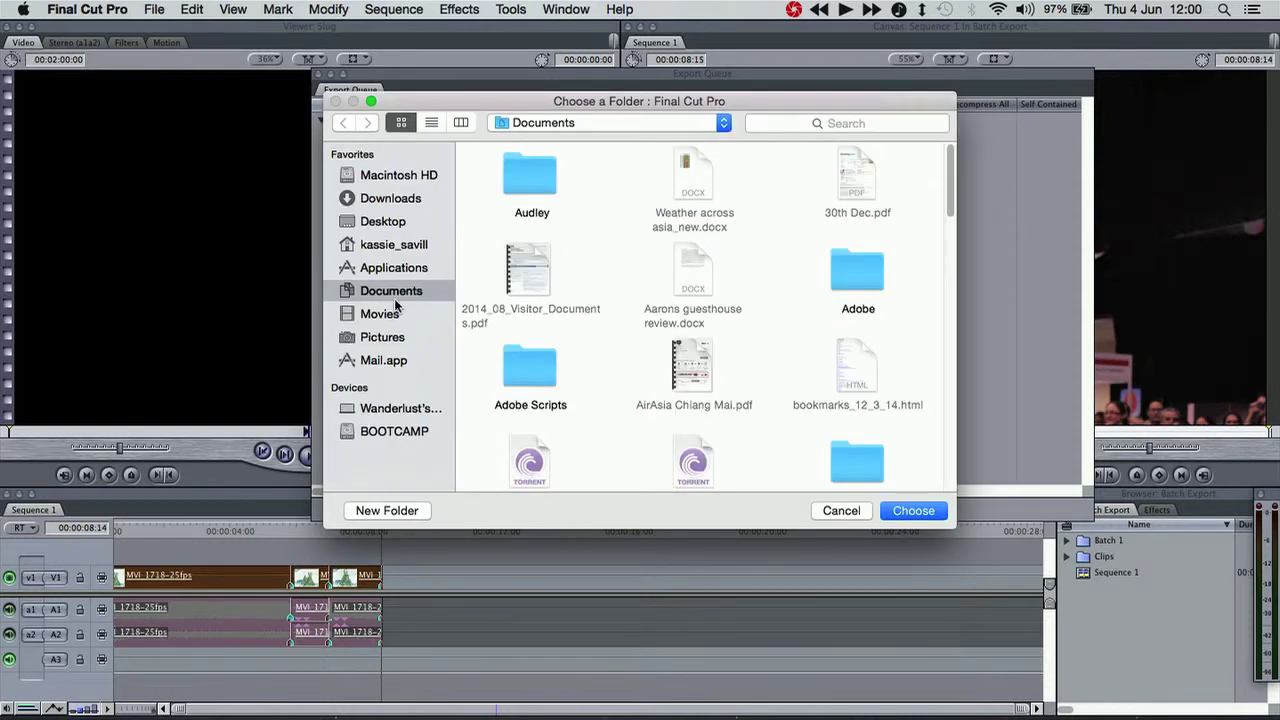
left_click(384, 221)
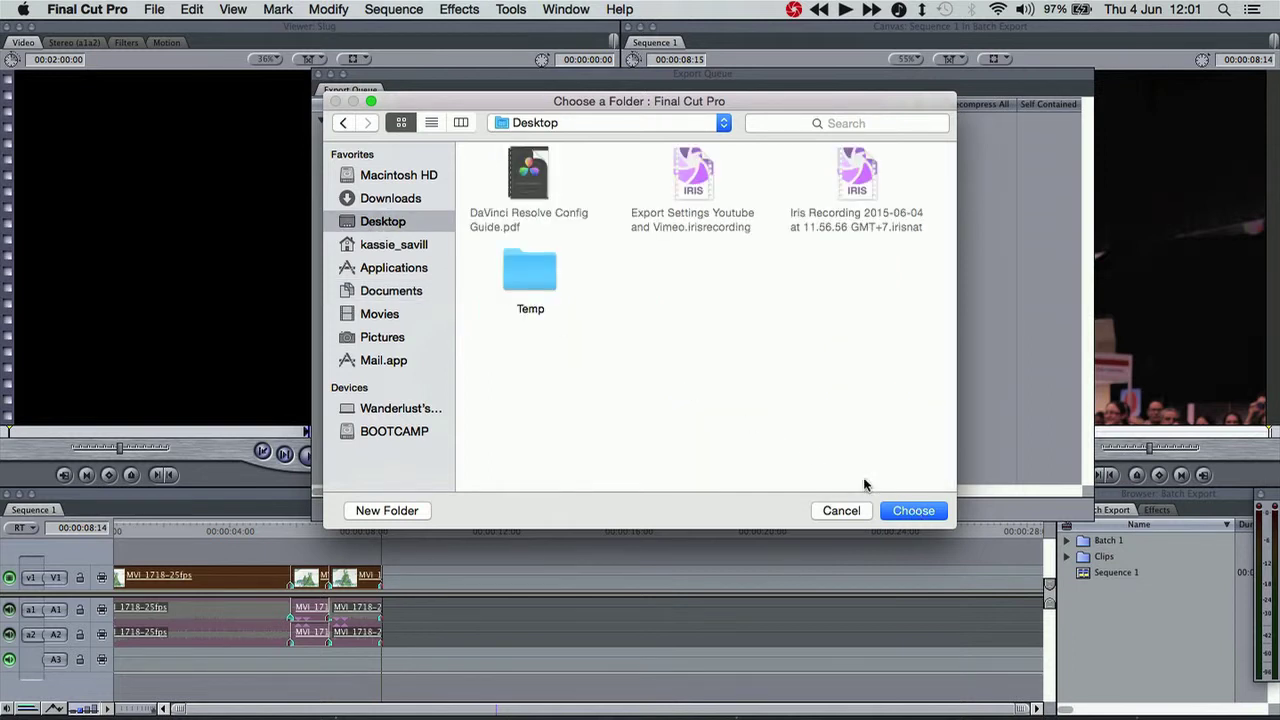
left_click(913, 510)
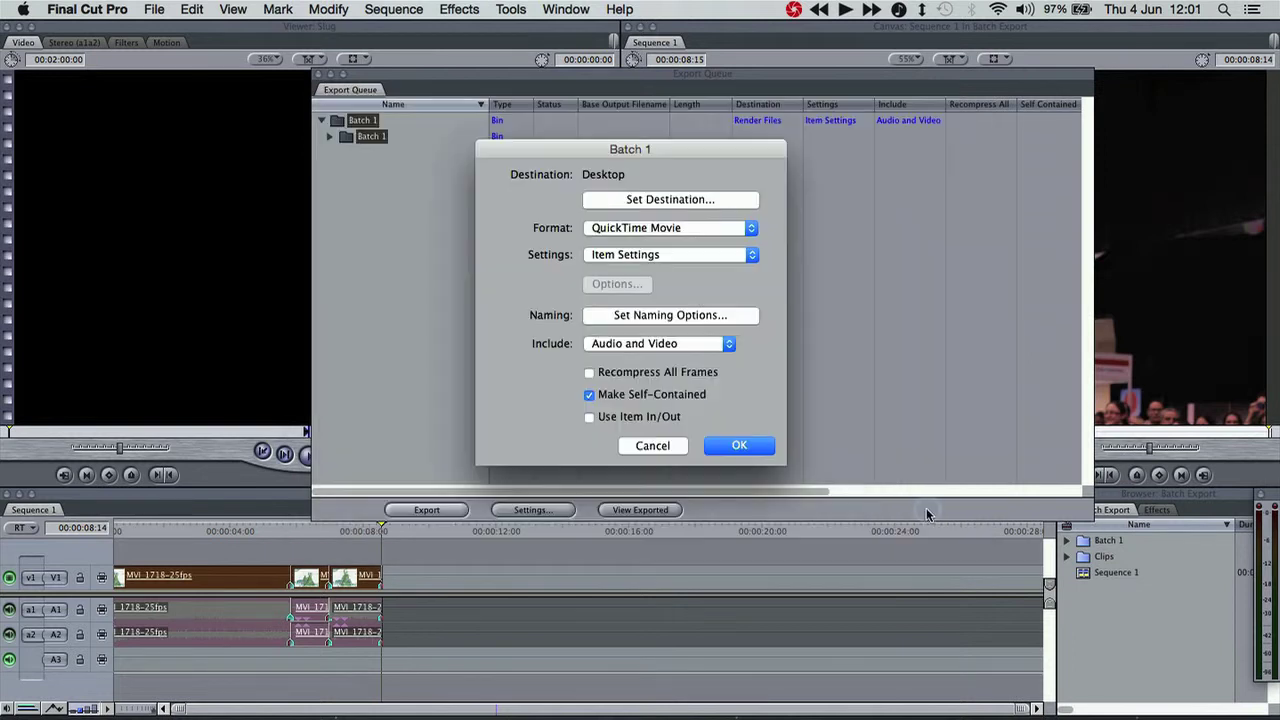
Step: Keep QuickTime Movie as the export format and show the codec preset list
left_click(647, 227)
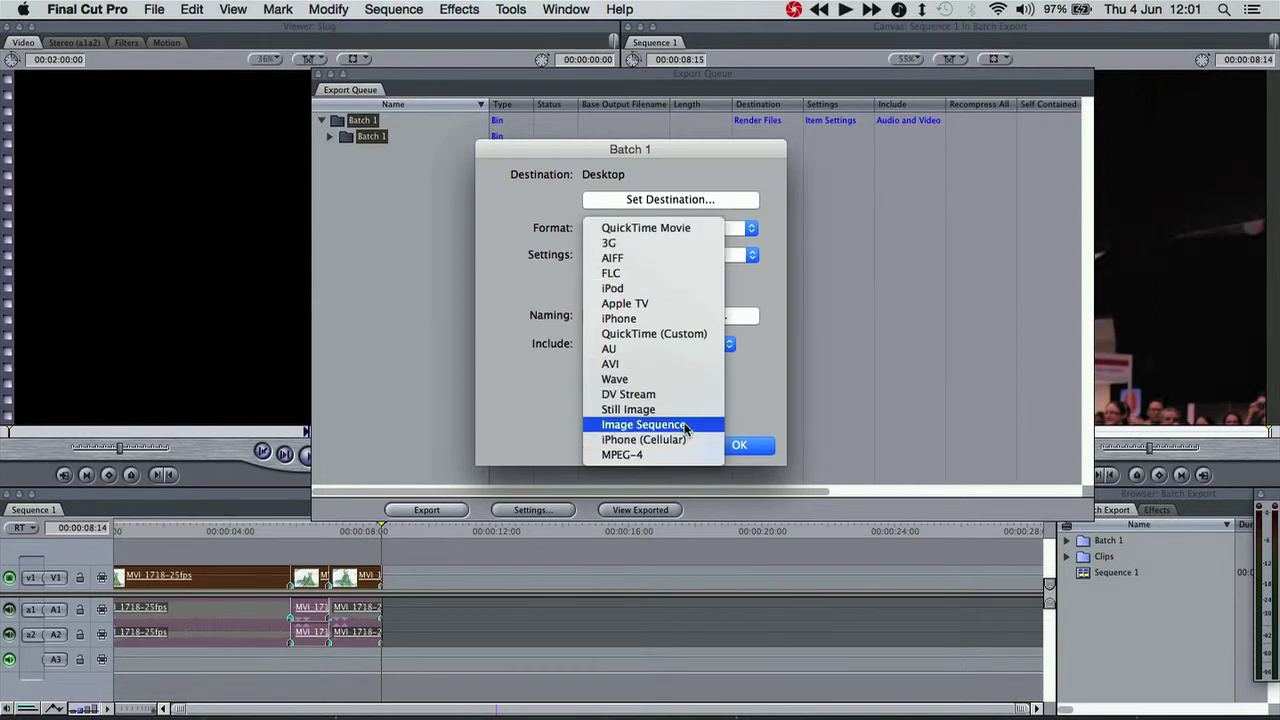
left_click(657, 227)
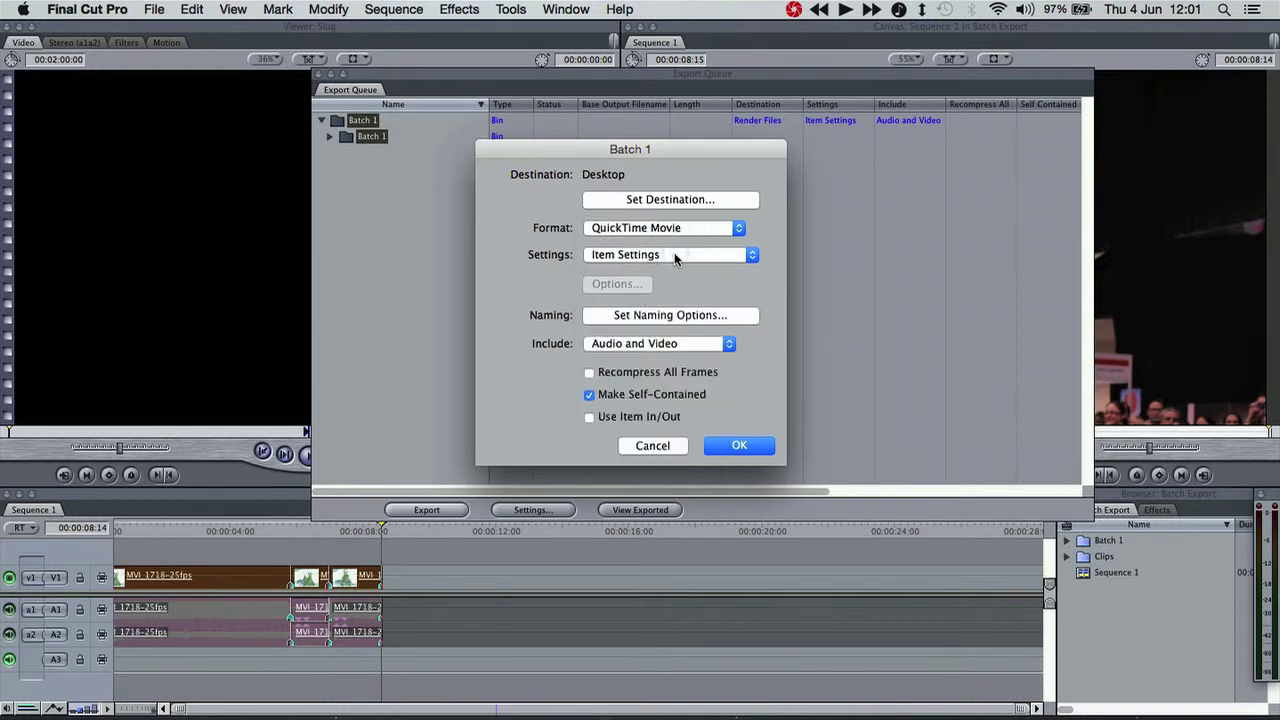
left_click(674, 254)
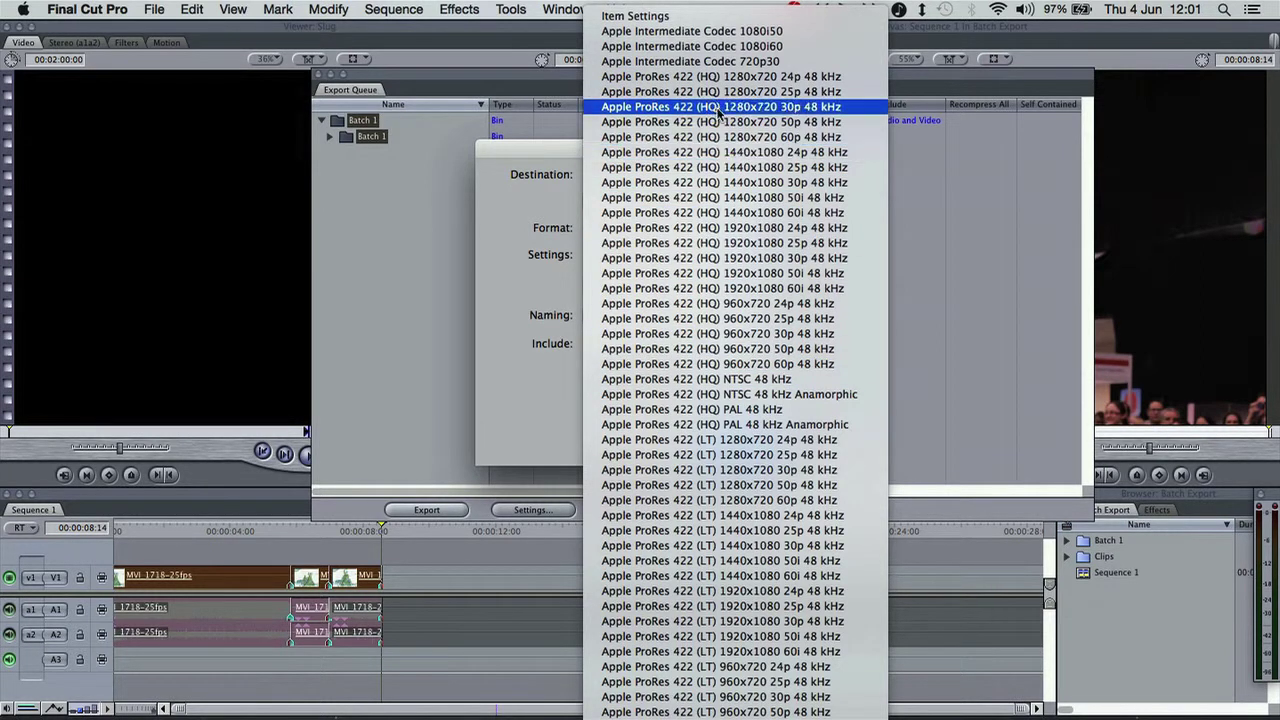
Step: Choose the Apple ProRes 422 (HQ) 1920x1080 25p preset
scroll(739, 260, "down", 10)
scroll(739, 261, "down", 1)
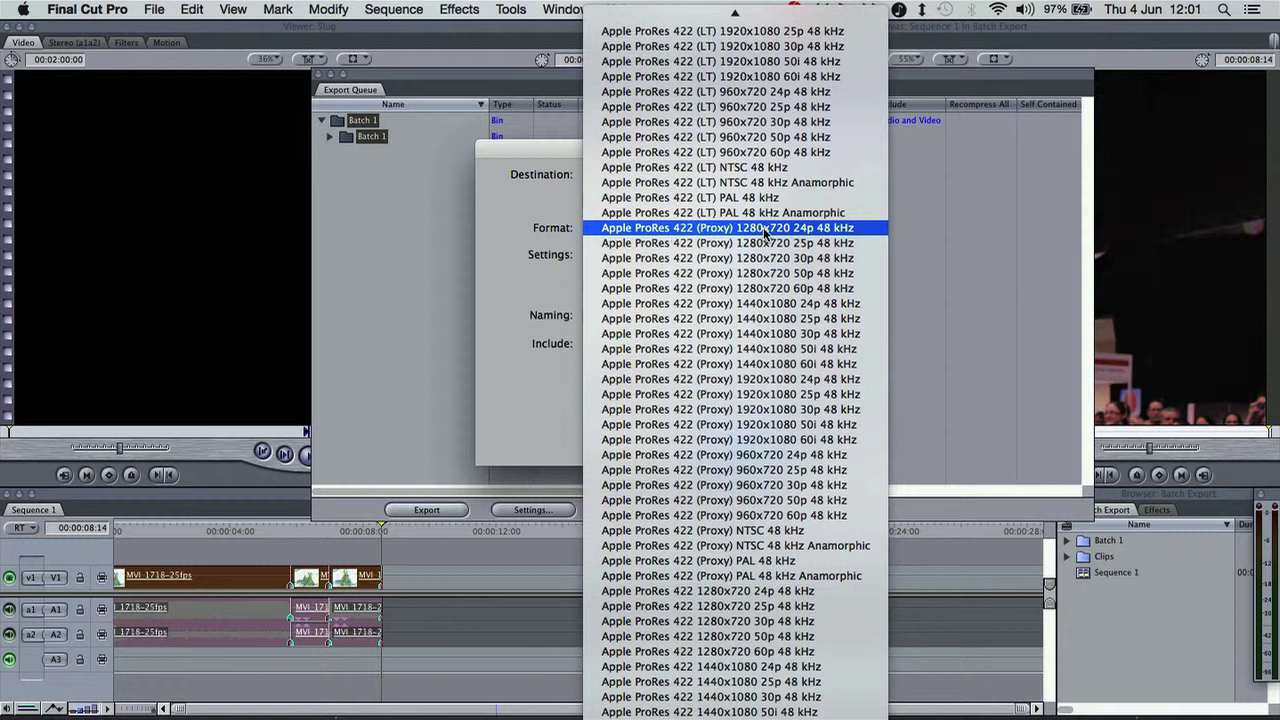
scroll(777, 143, "up", 5)
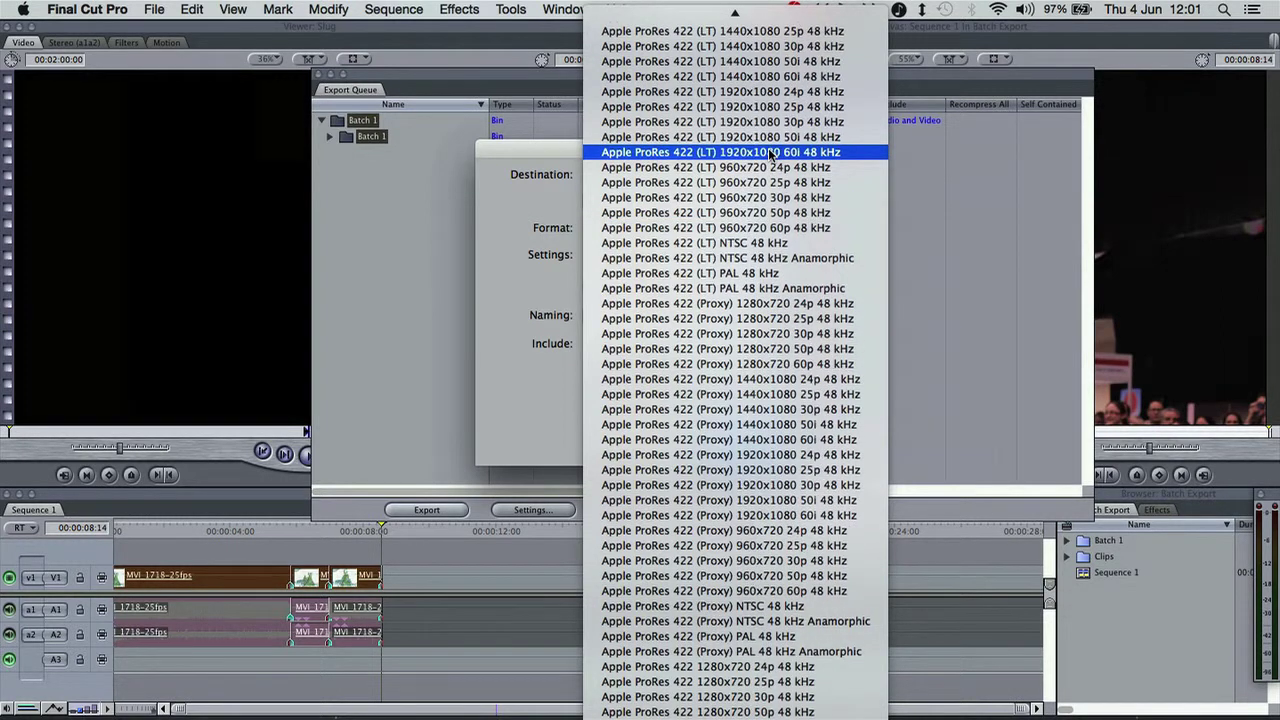
scroll(740, 108, "up", 10)
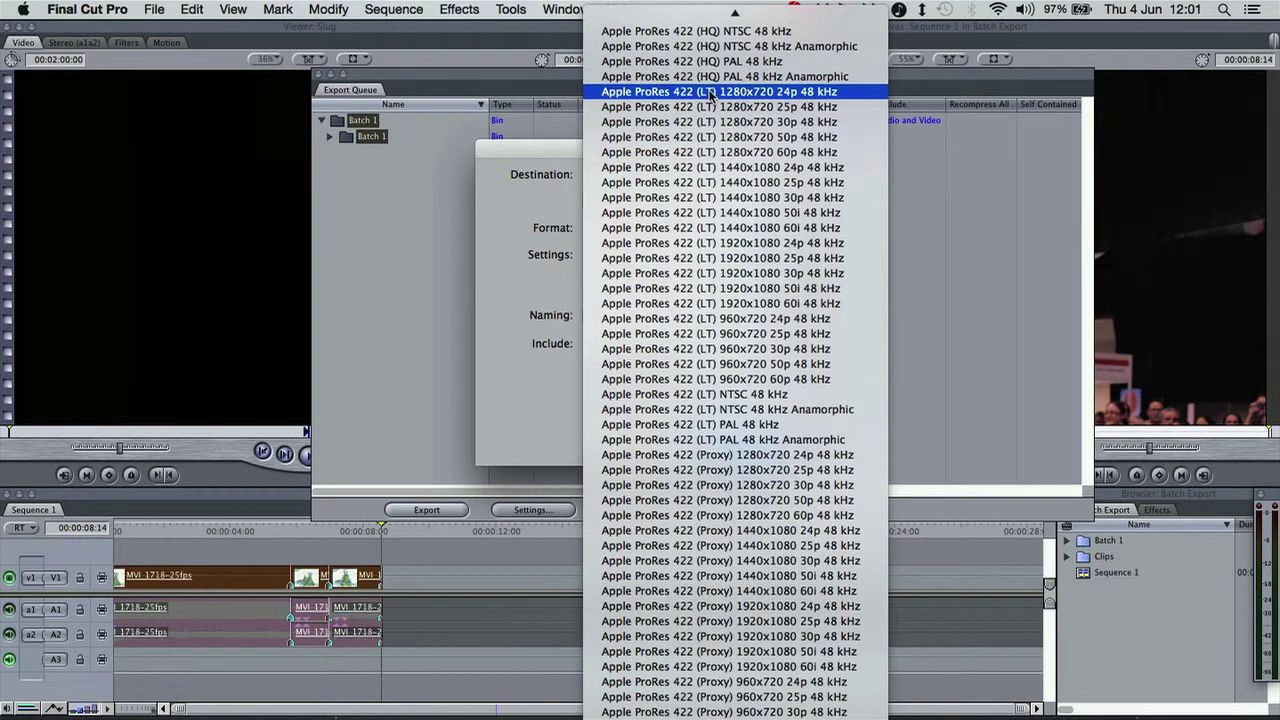
scroll(700, 45, "up", 3)
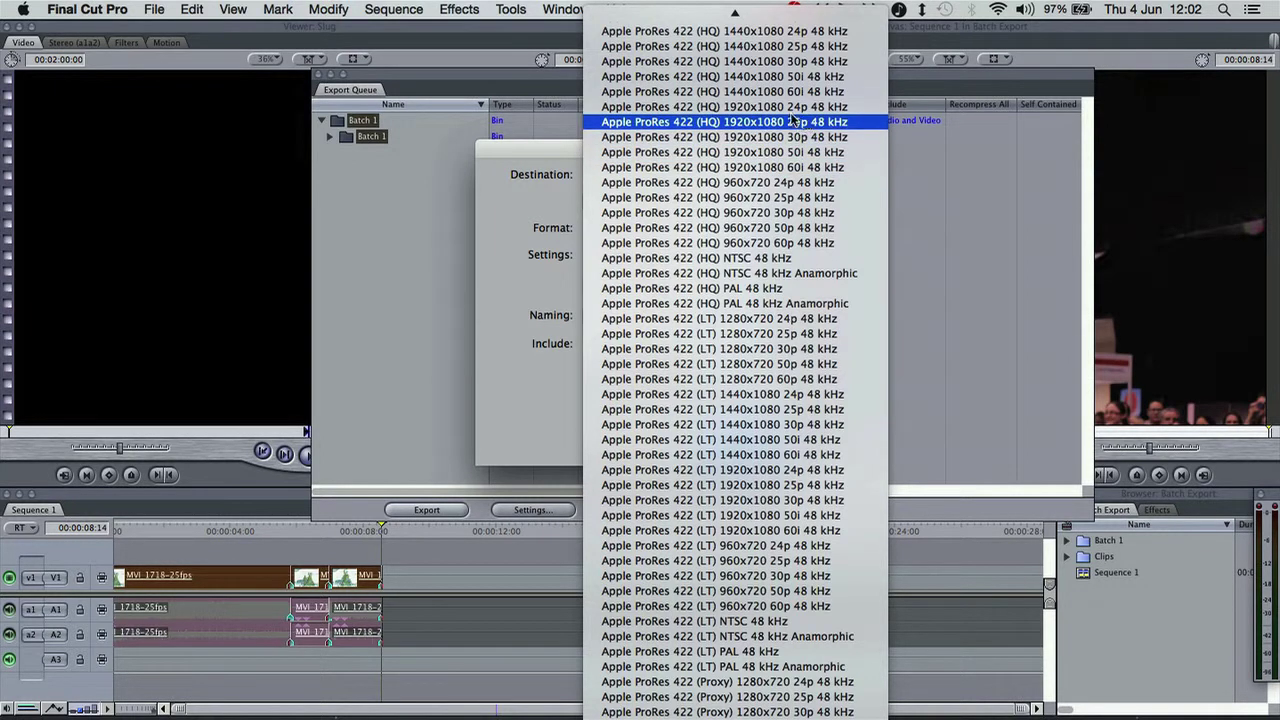
left_click(845, 122)
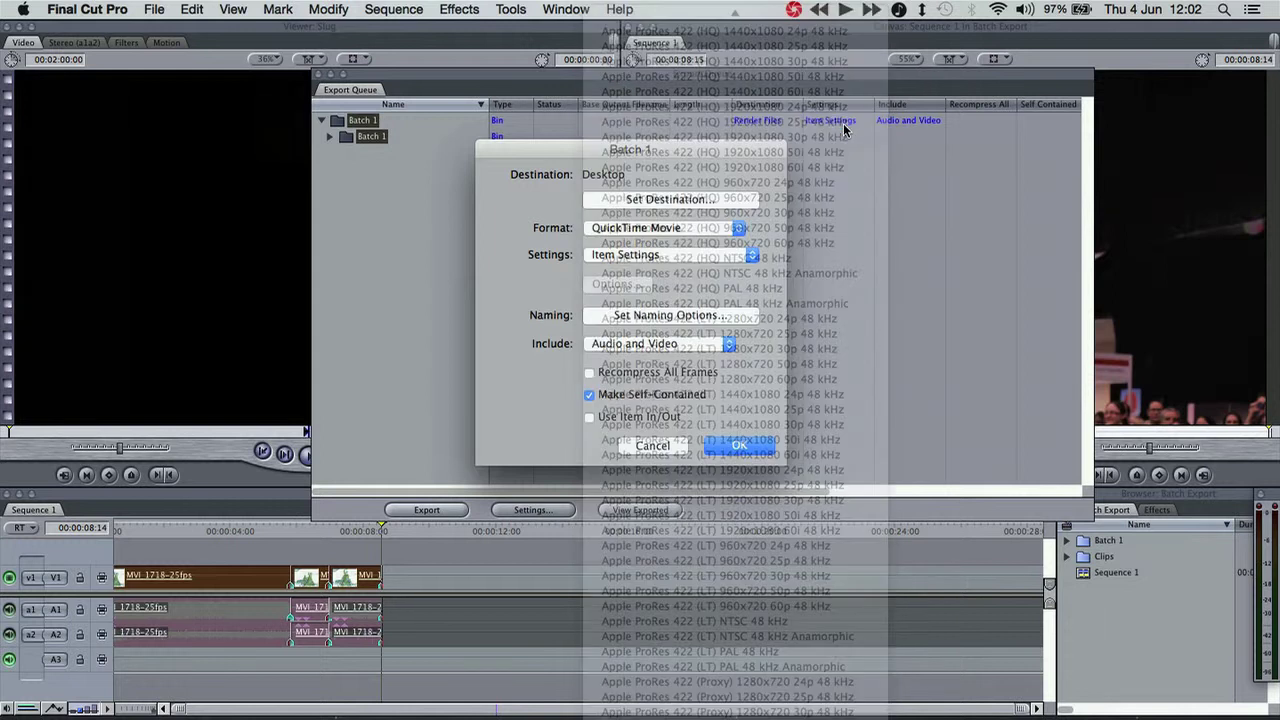
Step: Switch the preset to an Apple ProRes 4444 1920x1080 preset
left_click(752, 256)
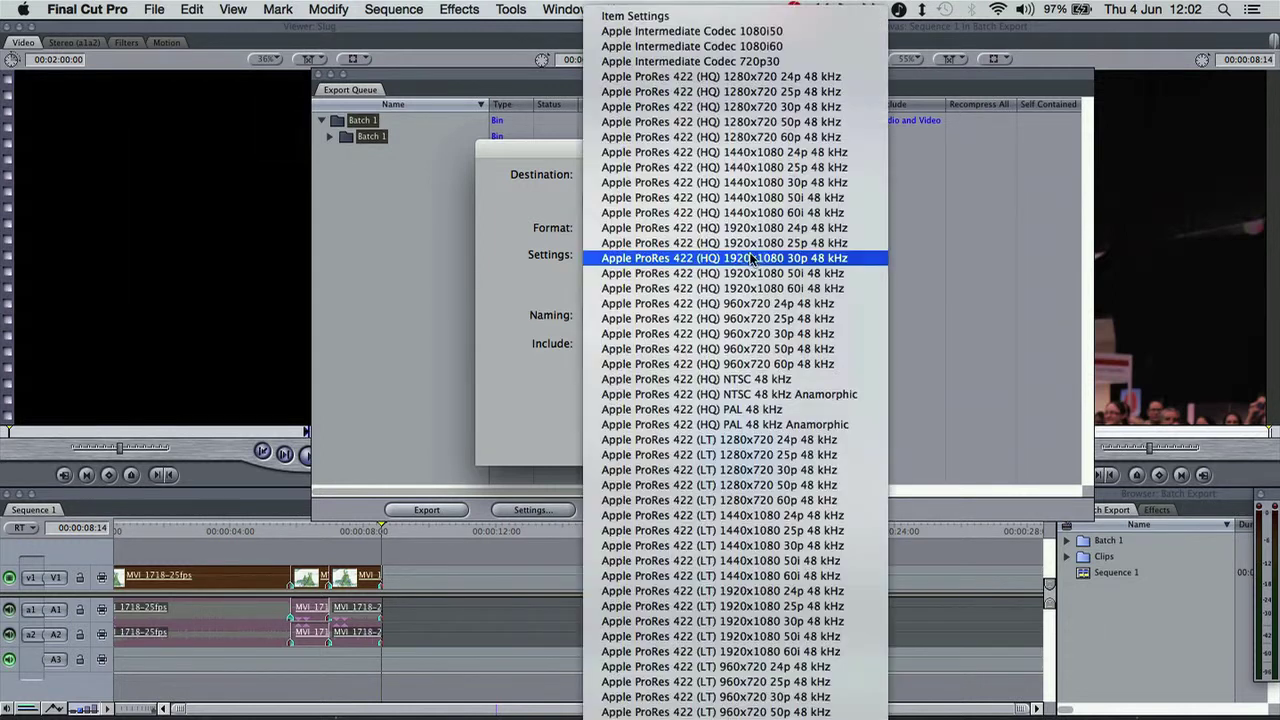
scroll(752, 256, "down", 10)
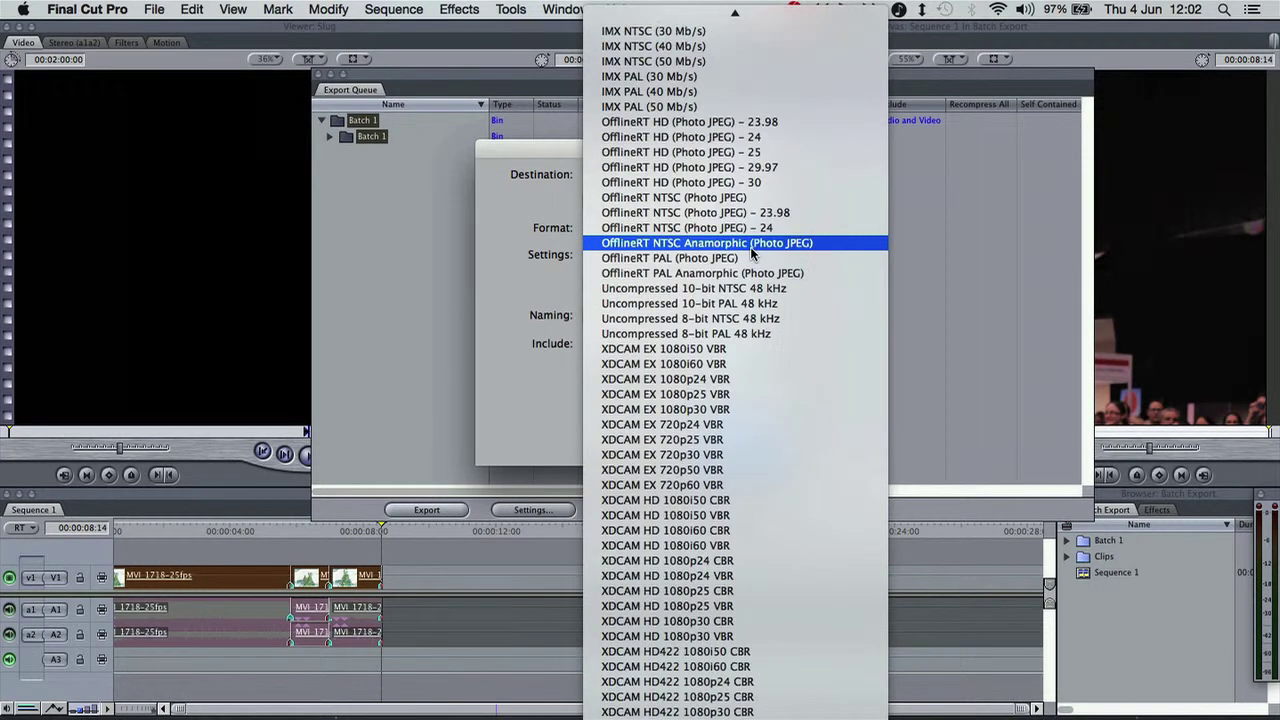
scroll(712, 165, "up", 15)
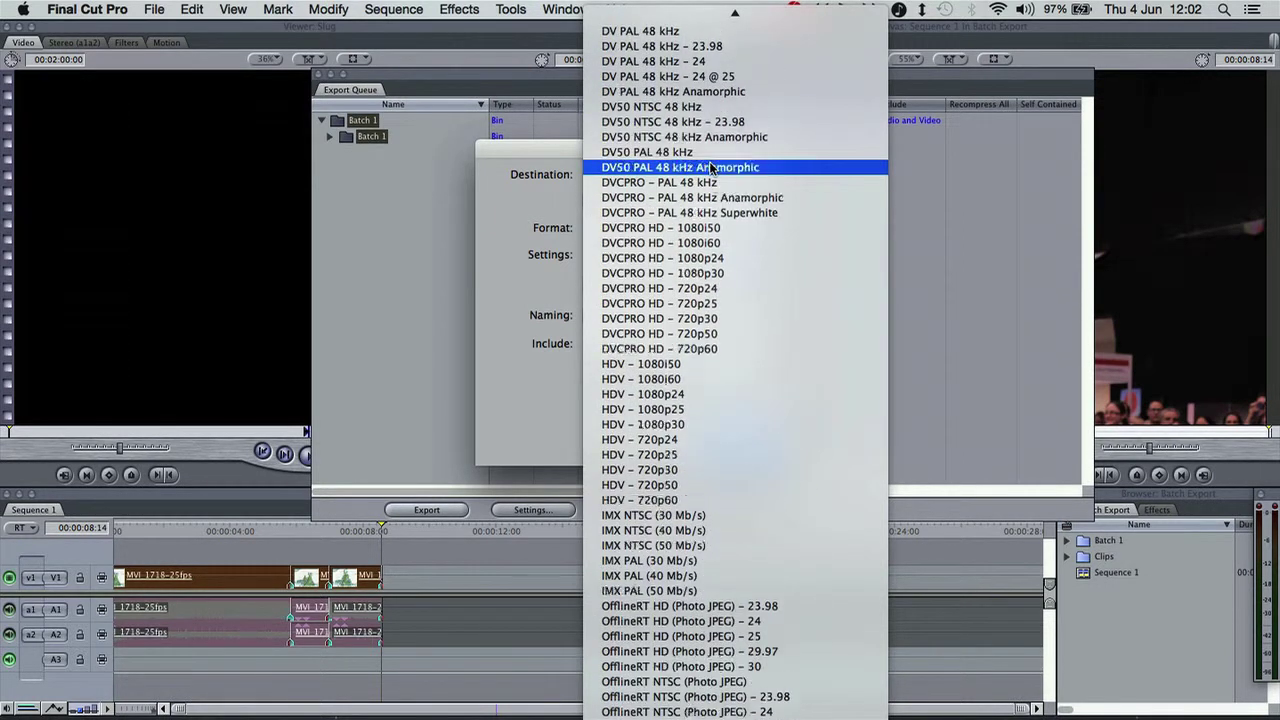
scroll(712, 167, "up", 10)
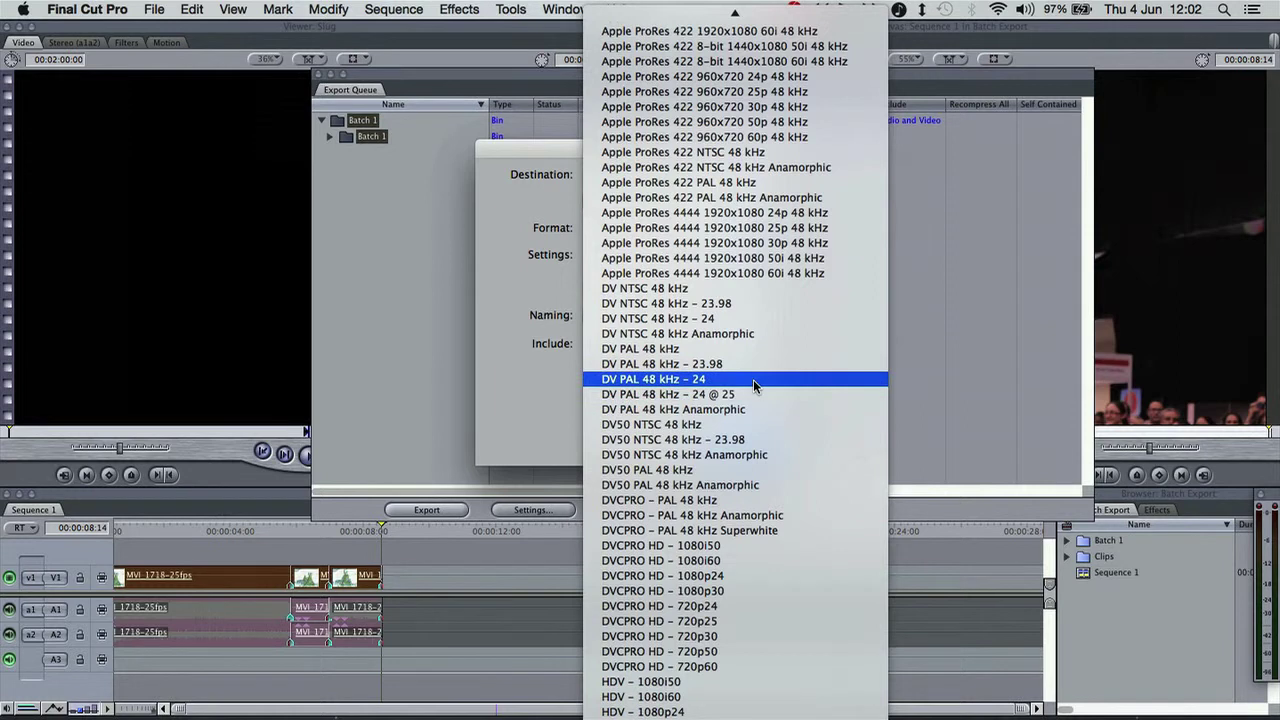
scroll(754, 377, "down", 3)
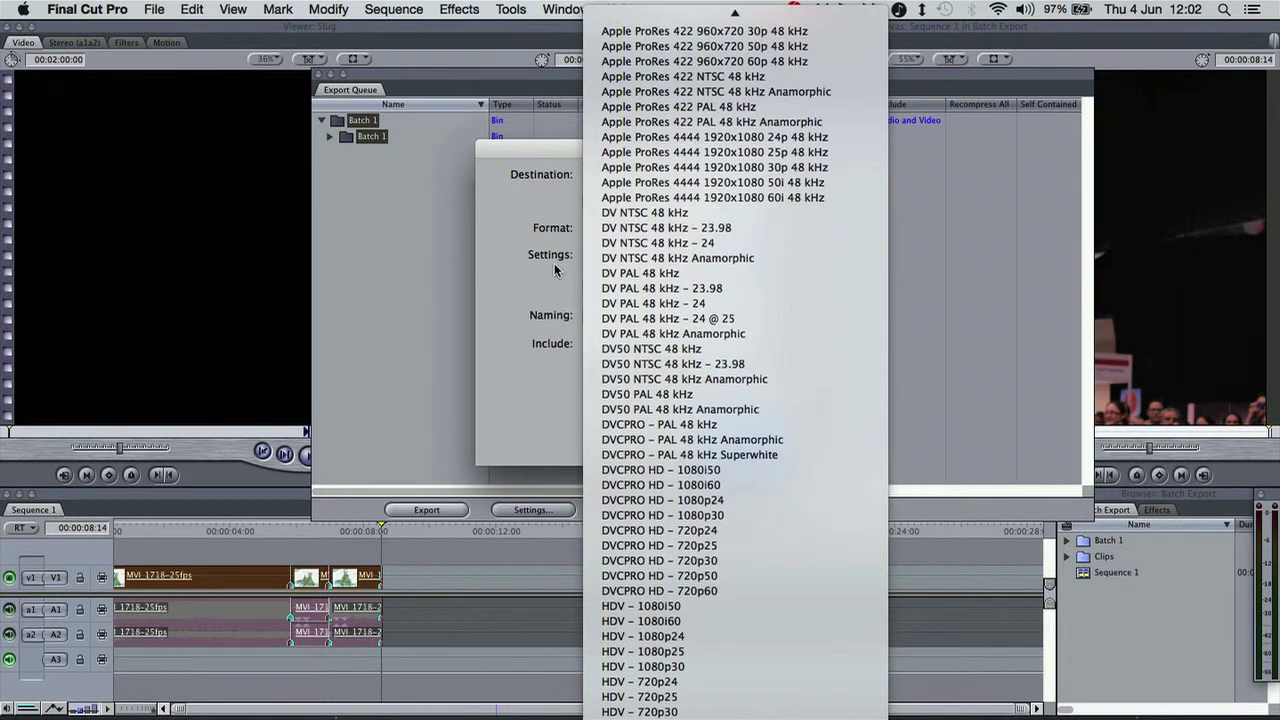
left_click(665, 145)
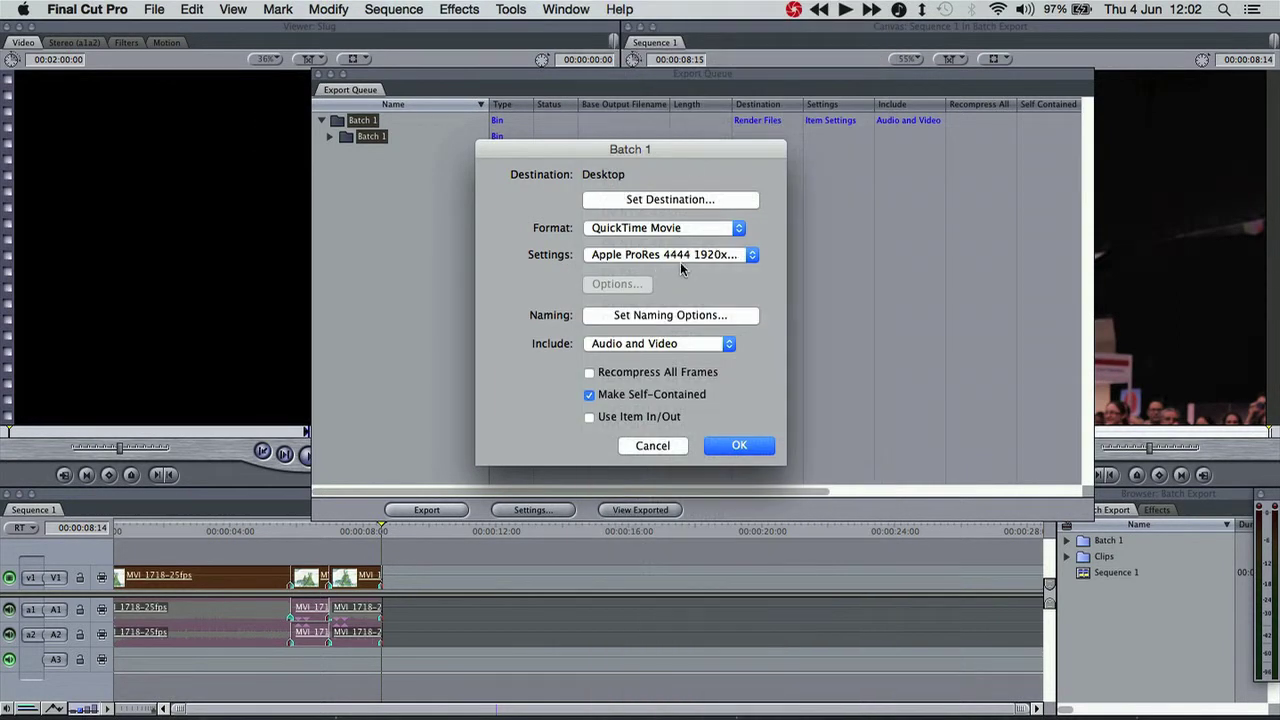
Step: Change the Batch 1 preset to Apple ProRes 422 (HQ) 1920x1080 24p 48 kHz
left_click(707, 257)
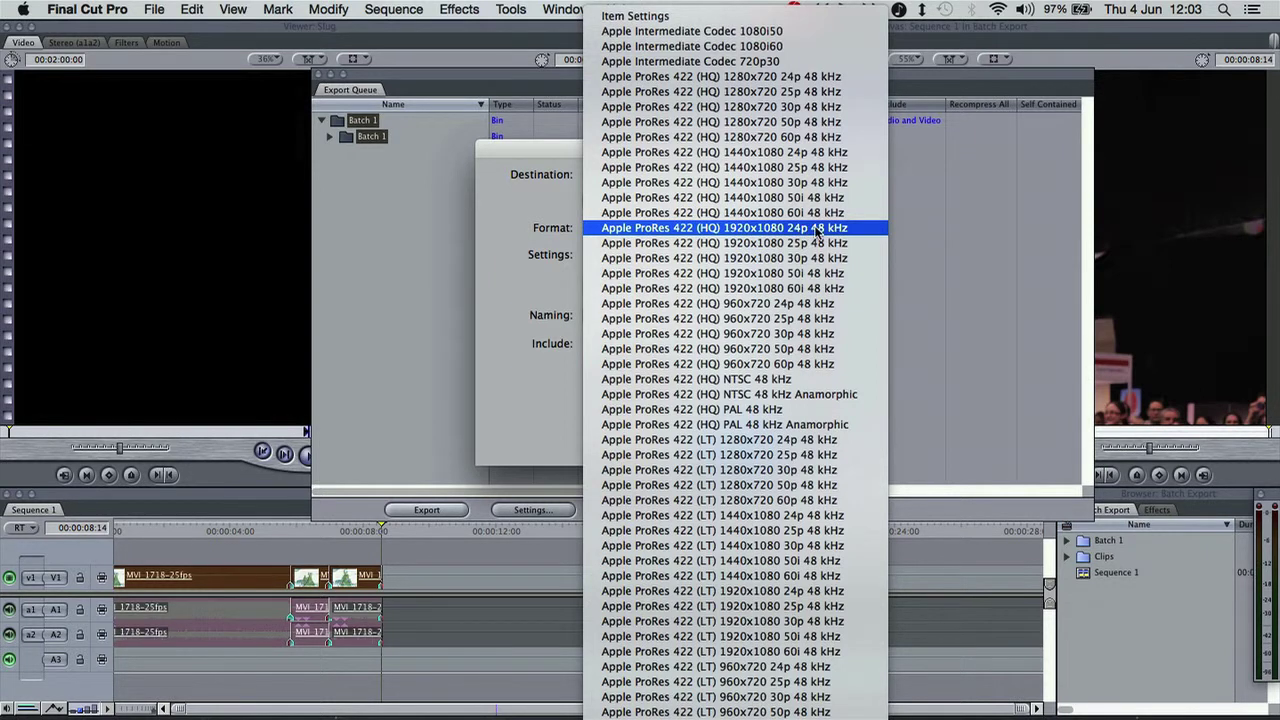
left_click(817, 229)
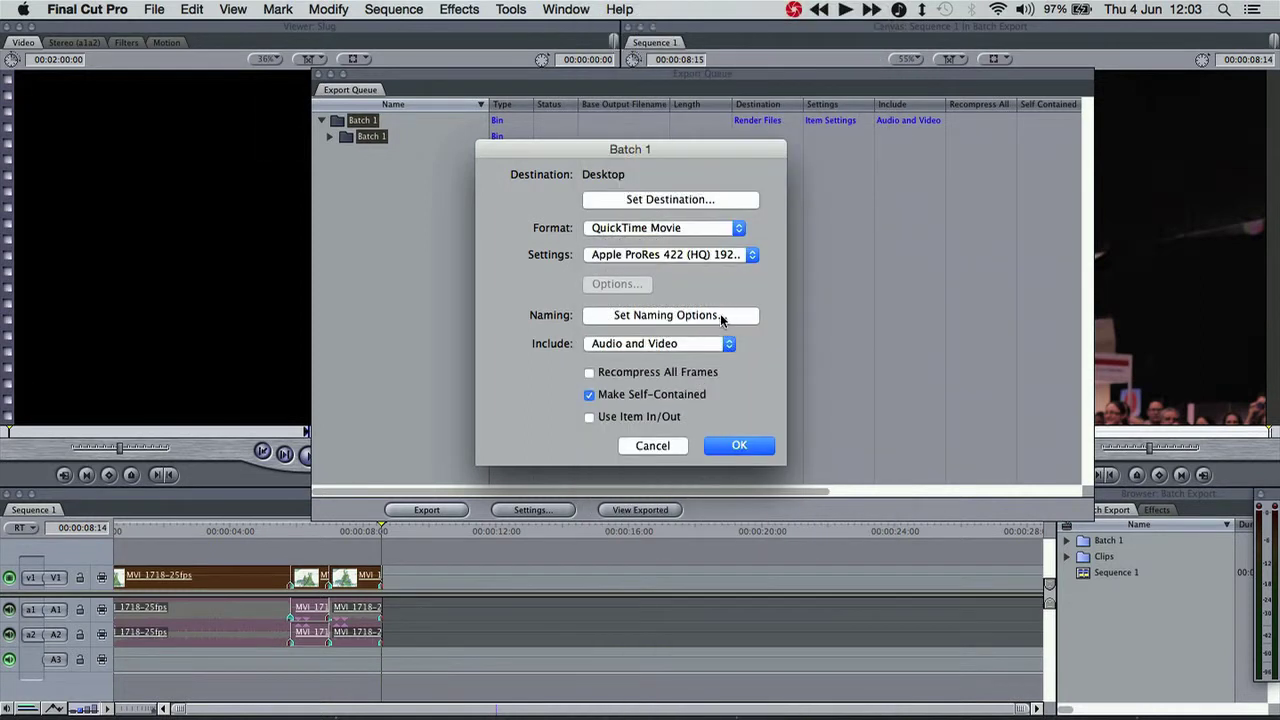
left_click(718, 314)
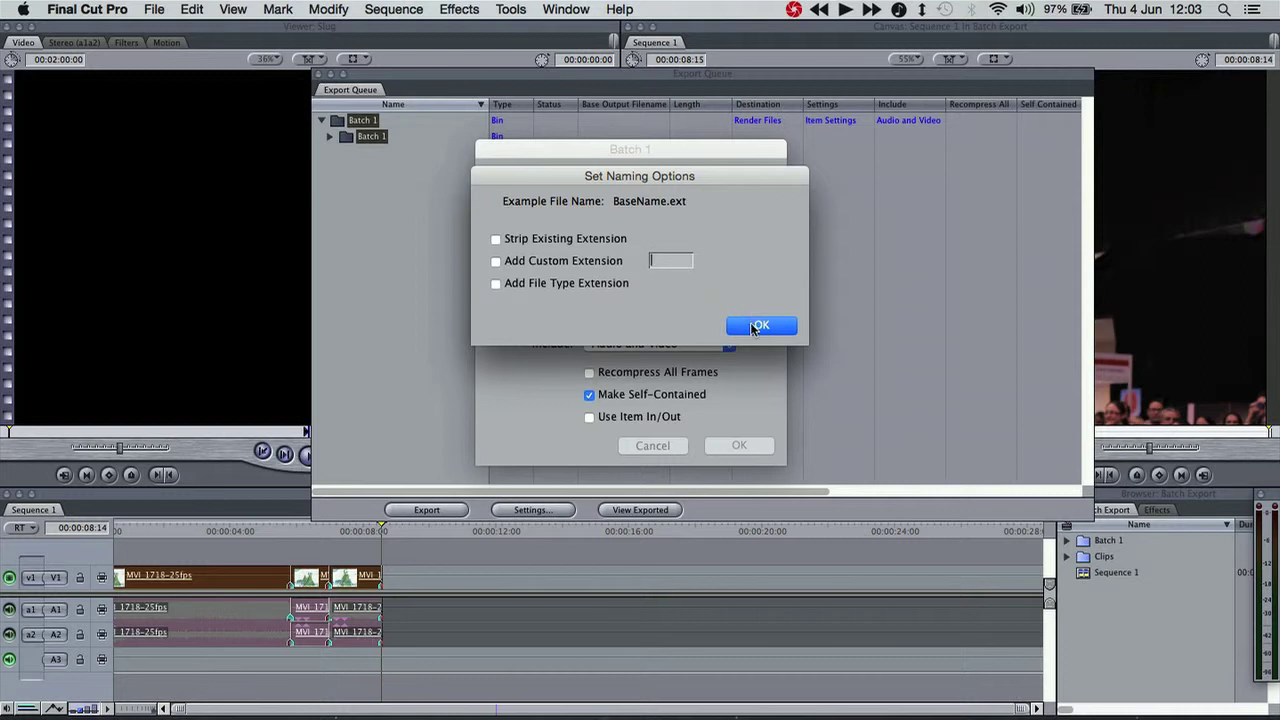
left_click(754, 327)
left_click(719, 343)
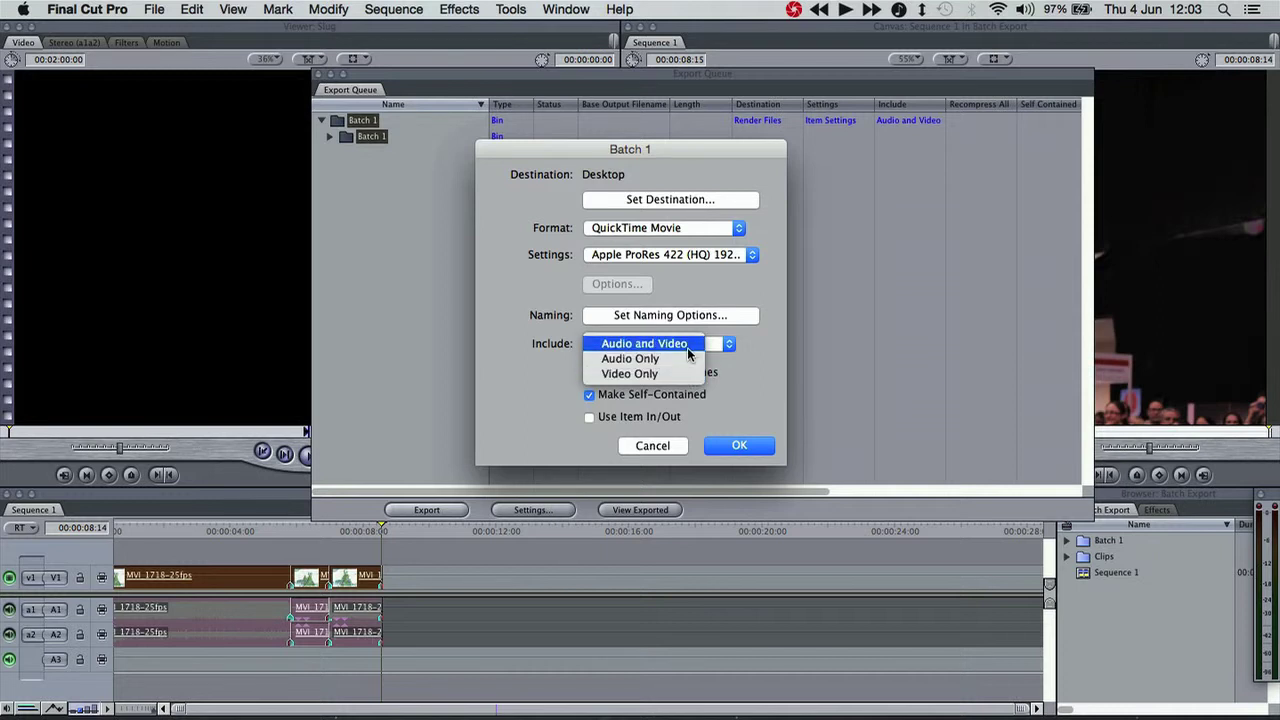
left_click(688, 345)
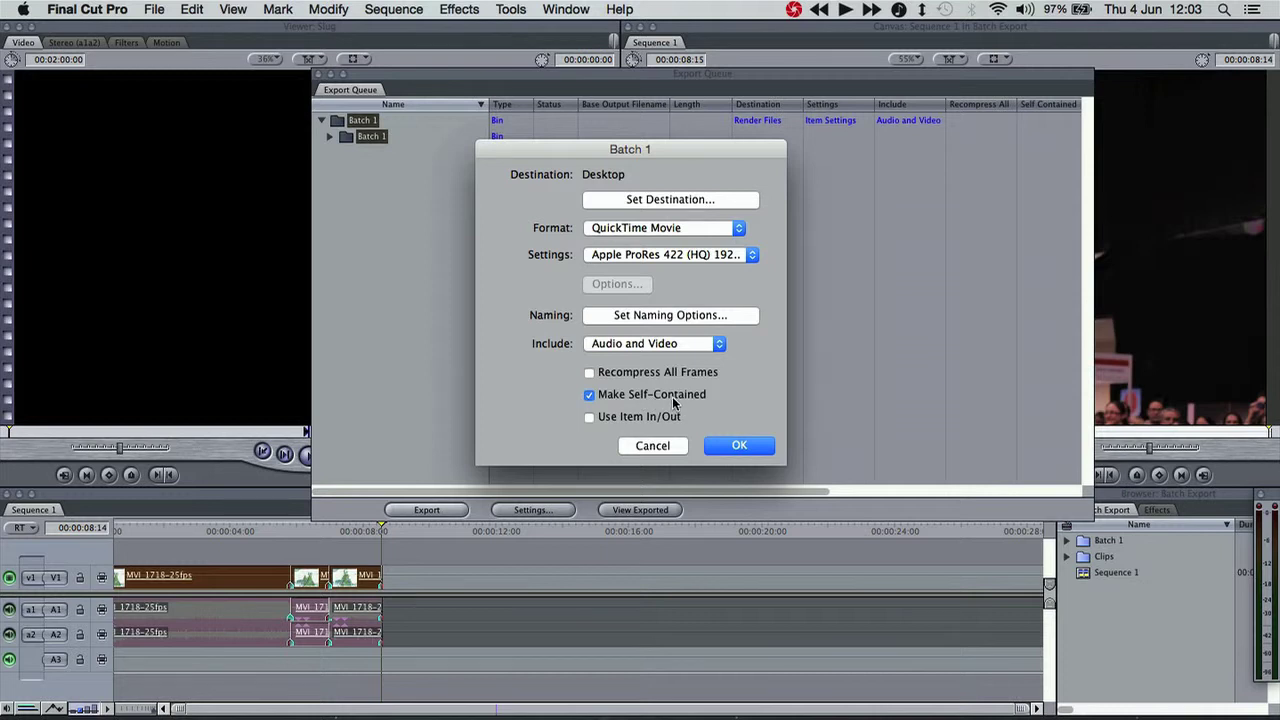
Step: Limit Batch 1 to each clip's In/Out range, apply the settings, and start the batch export
left_click(609, 421)
left_click(737, 446)
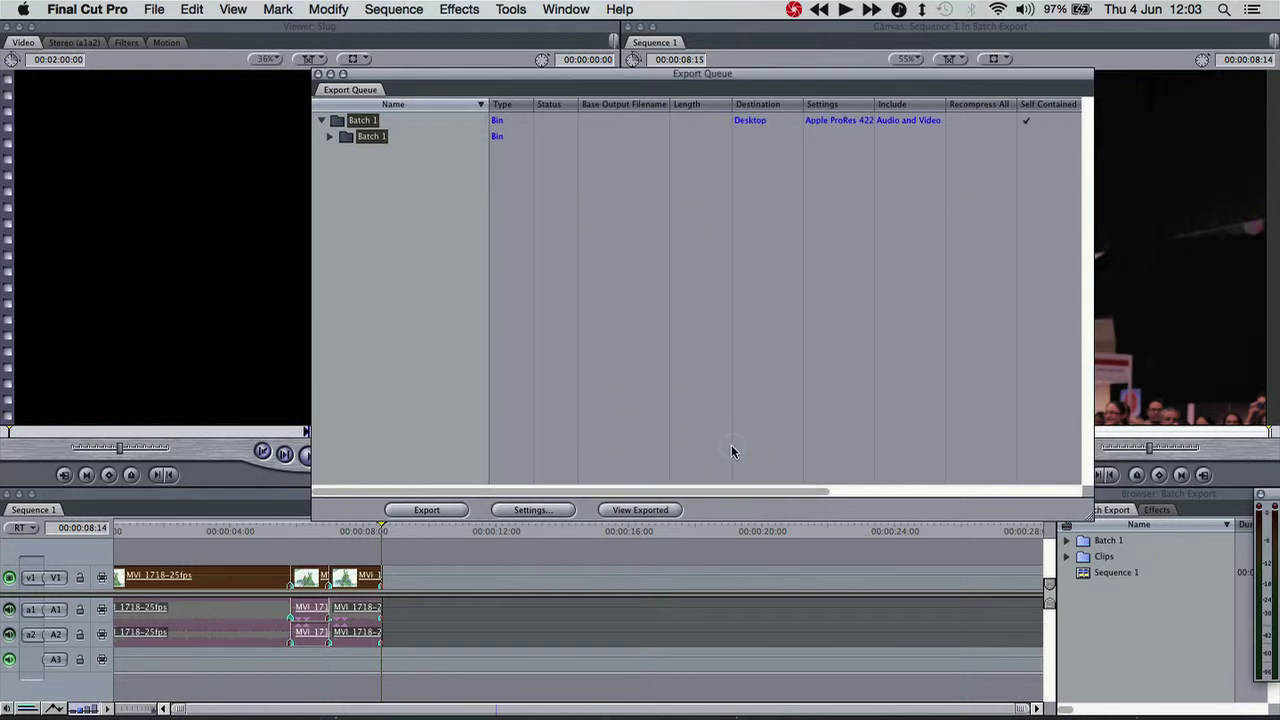
left_click(449, 510)
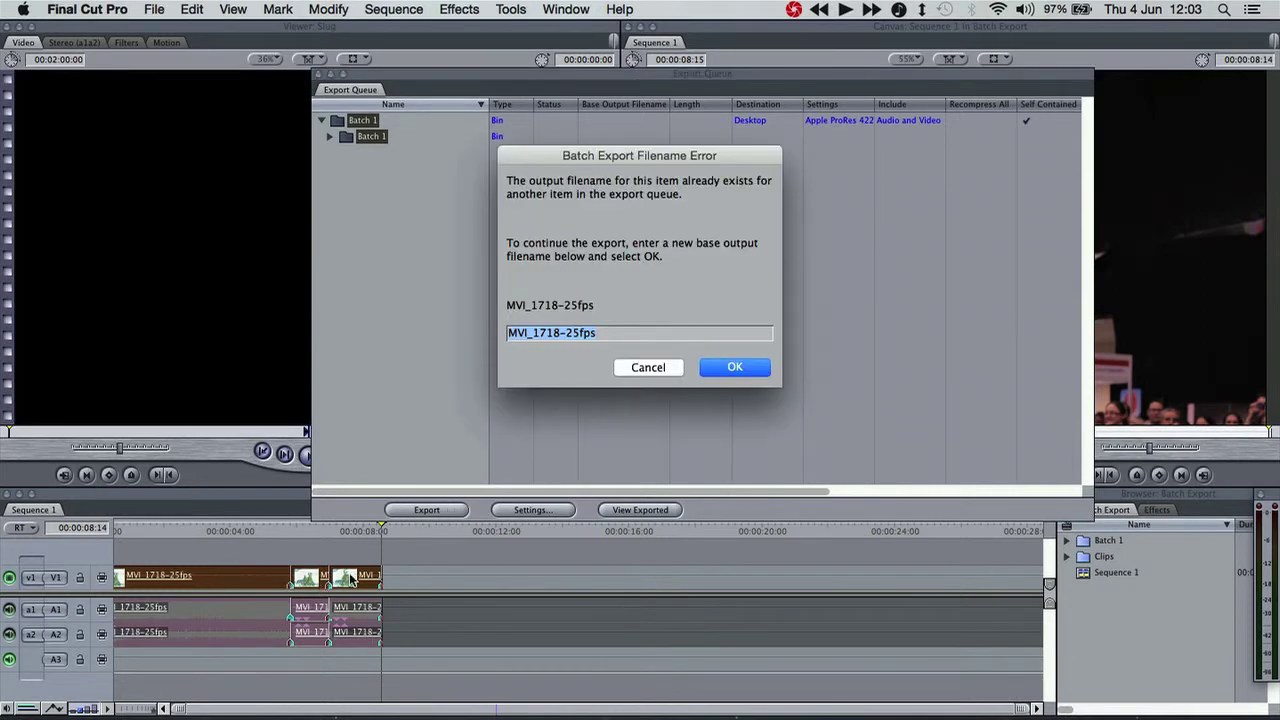
Step: Replace the conflicting MVI_1718-25fps base filename in the error dialog and confirm it
left_click(608, 332)
type("_")
type("2")
key("super+z")
key("BackSpace")
type("_2")
key("Return")
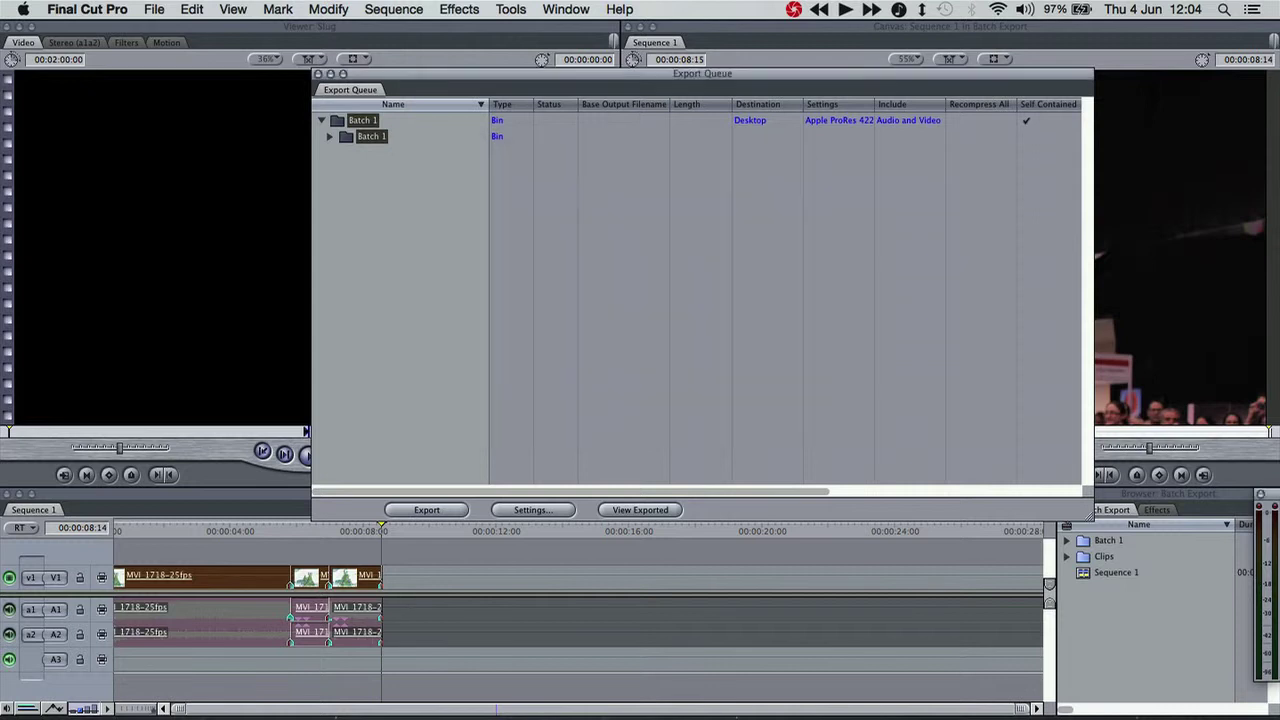